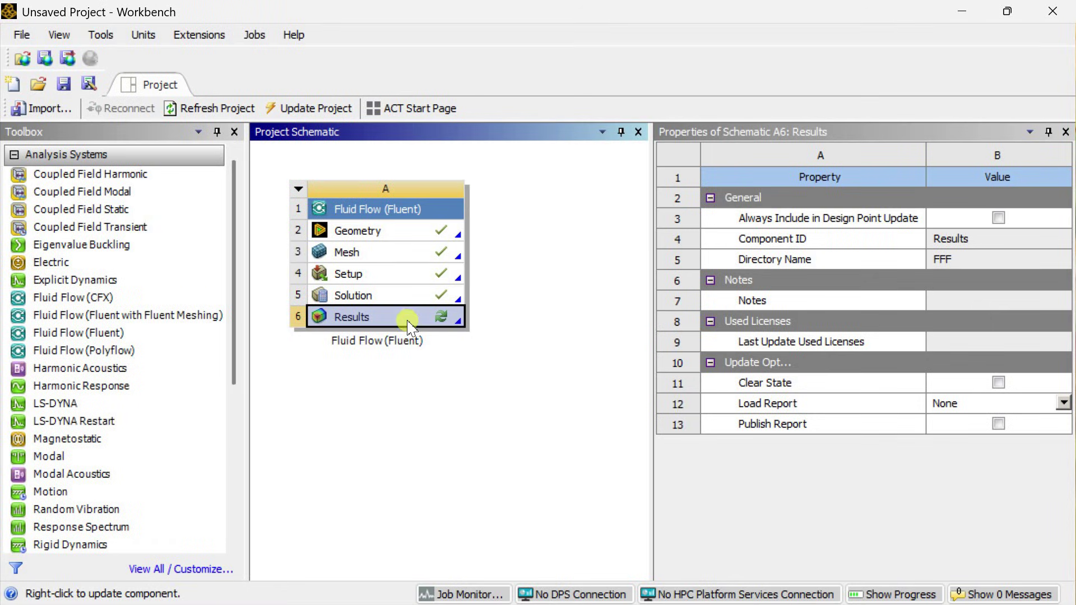
Launch CFD-Post on the Fluent system's results using Edit on the Results cell.
click(407, 320)
right_click(407, 321)
click(448, 293)
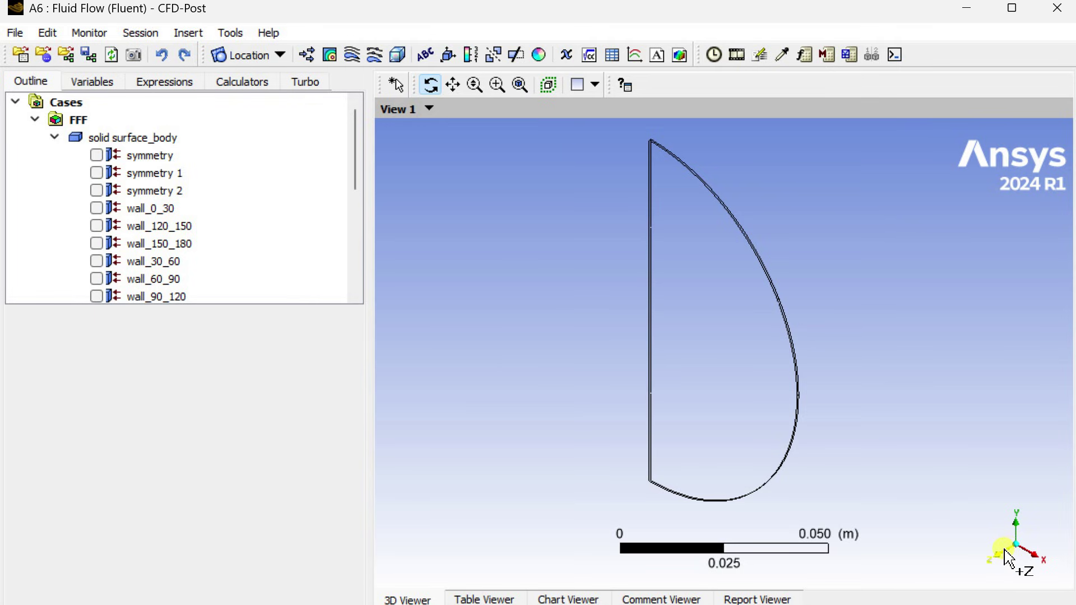
View the half-pipe cross-section face-on along +Z and recentre it in the viewer.
click(1010, 558)
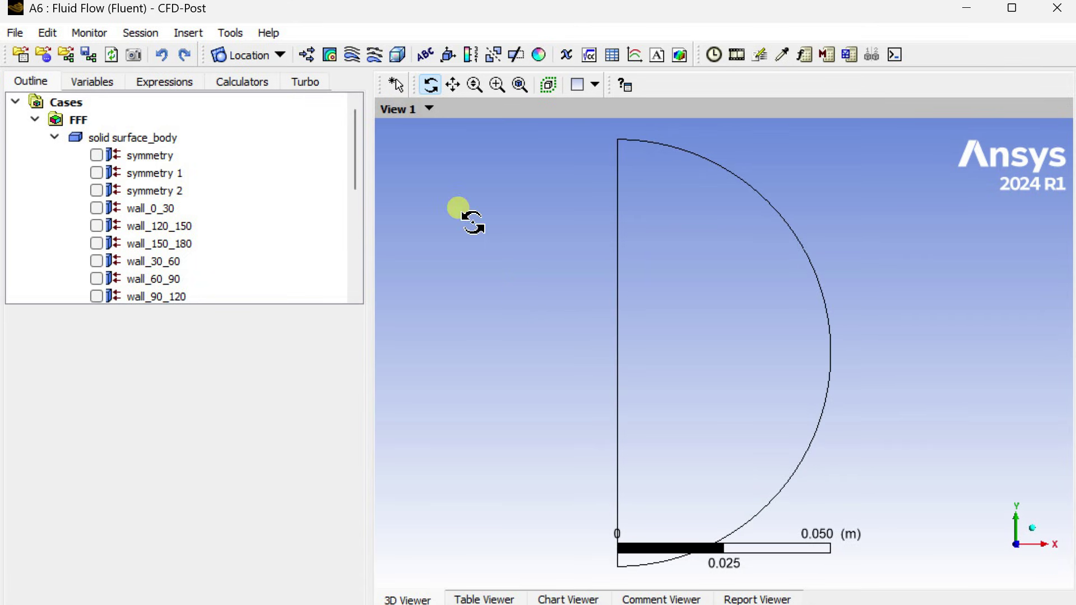
drag(454, 196, 536, 280)
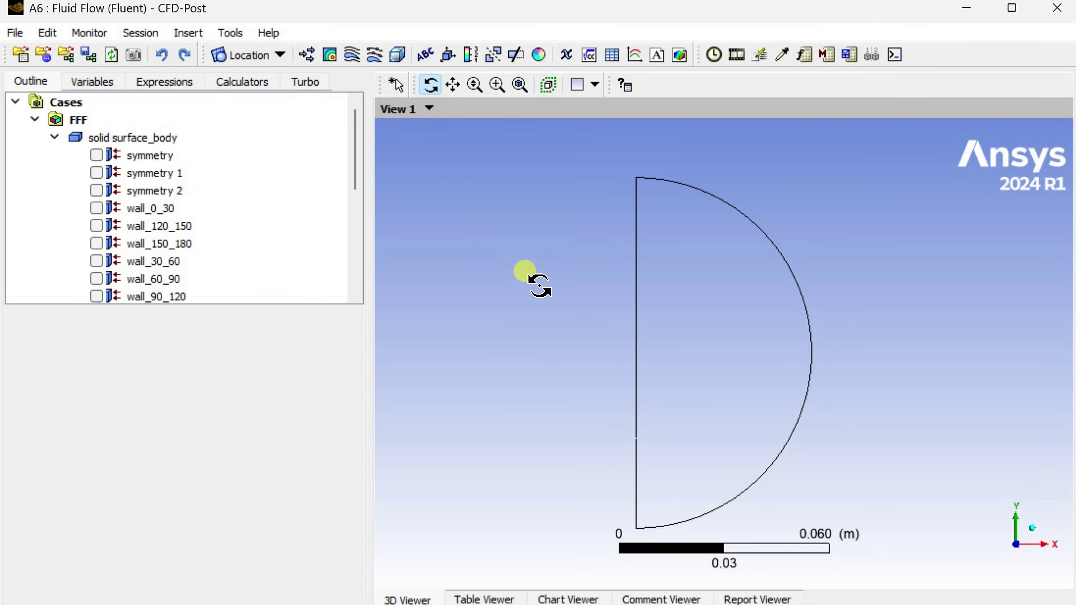
Create Contour 1 on symmetry 1 showing Temperature with a Local range and 100 contours.
click(332, 54)
click(380, 135)
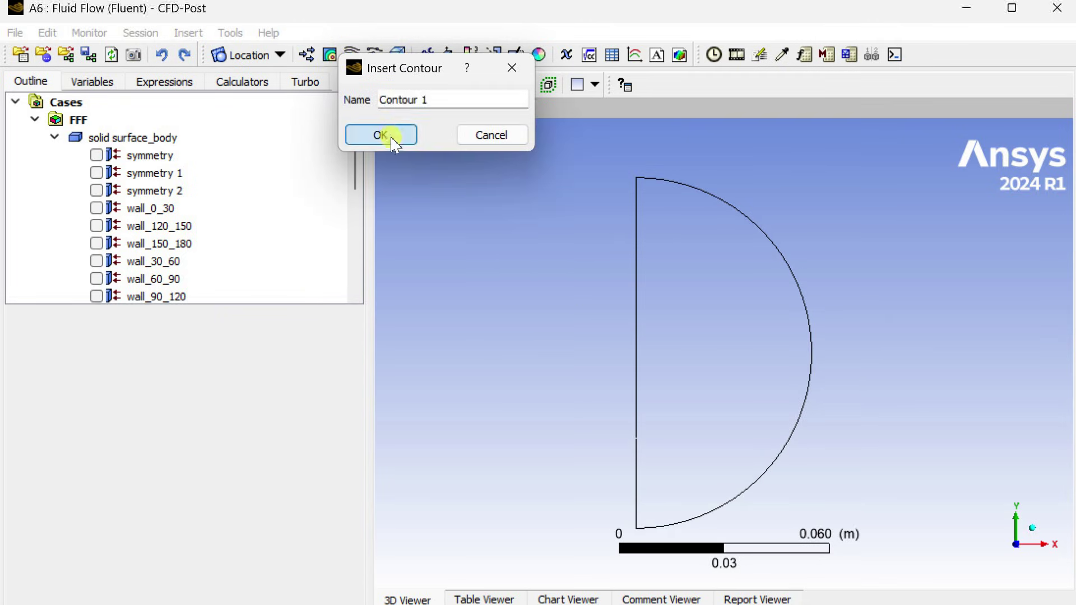
click(251, 397)
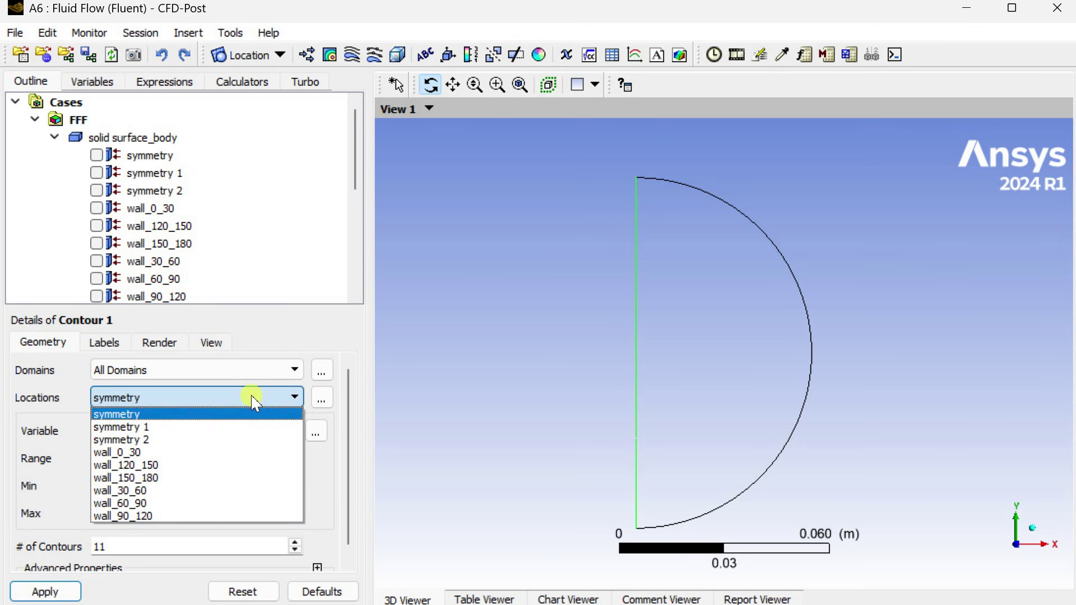
click(237, 432)
click(233, 433)
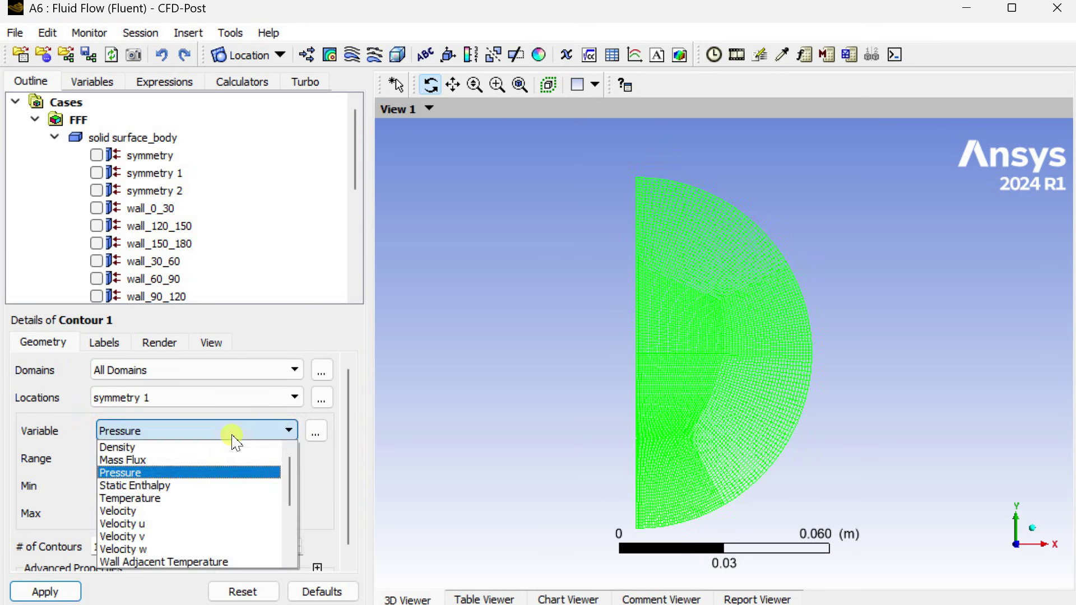
click(221, 498)
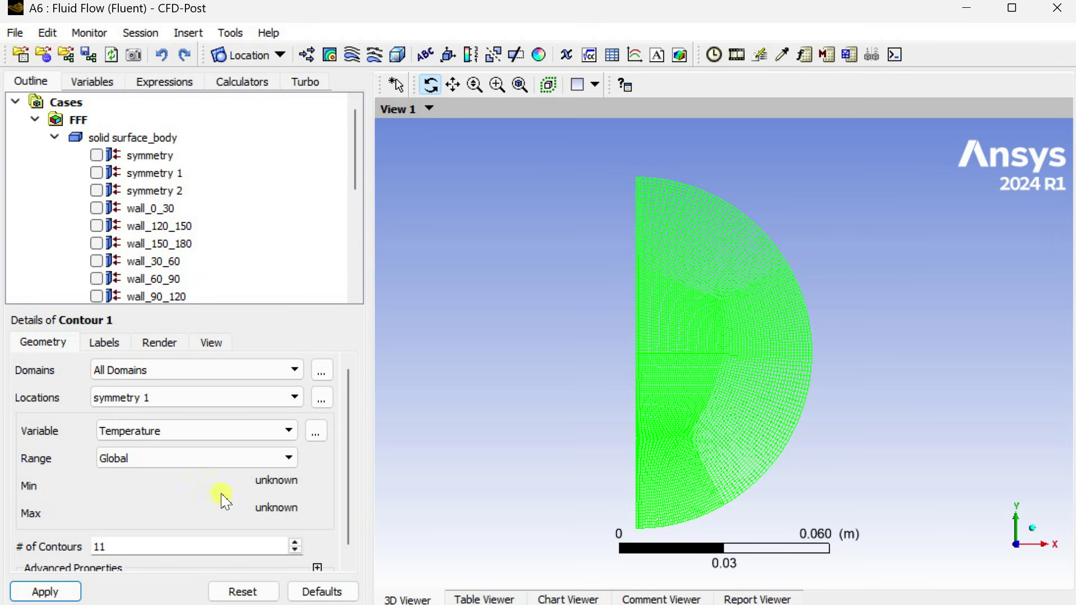
click(209, 459)
click(204, 491)
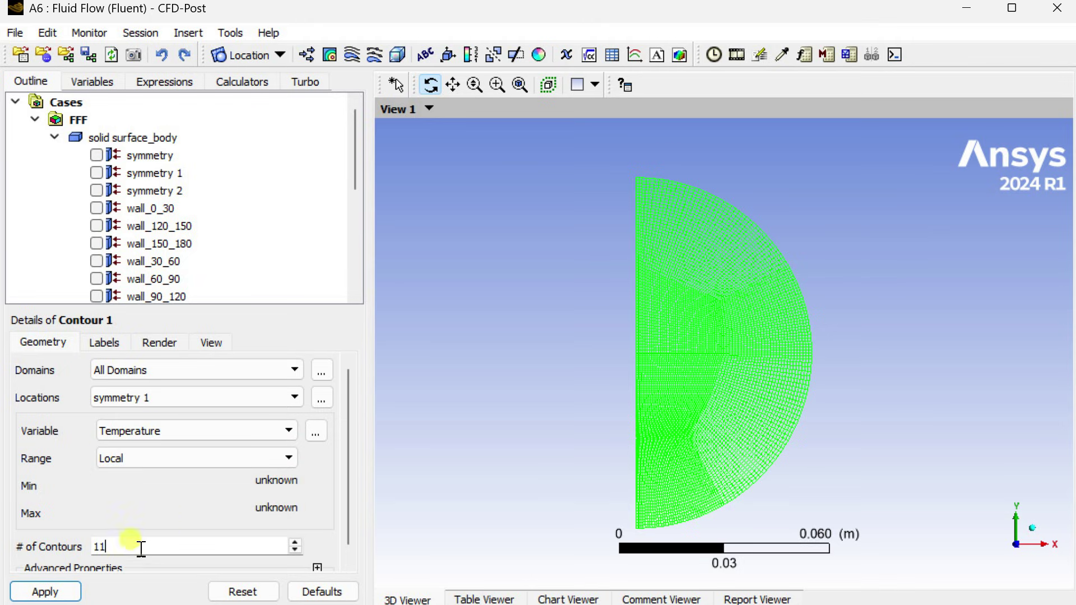
drag(137, 548, 30, 543)
text(100)
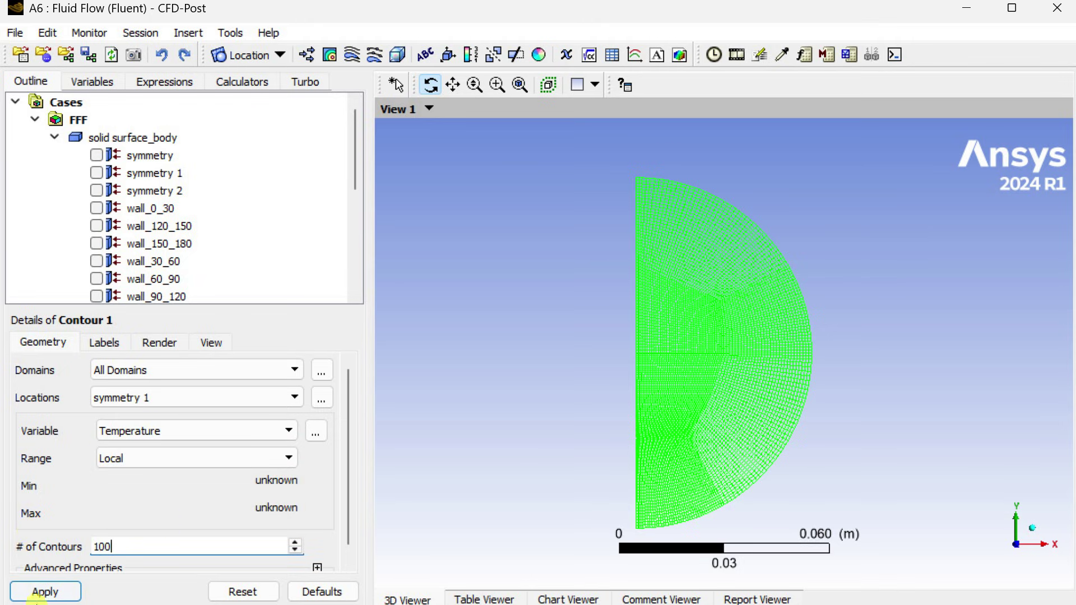
click(46, 594)
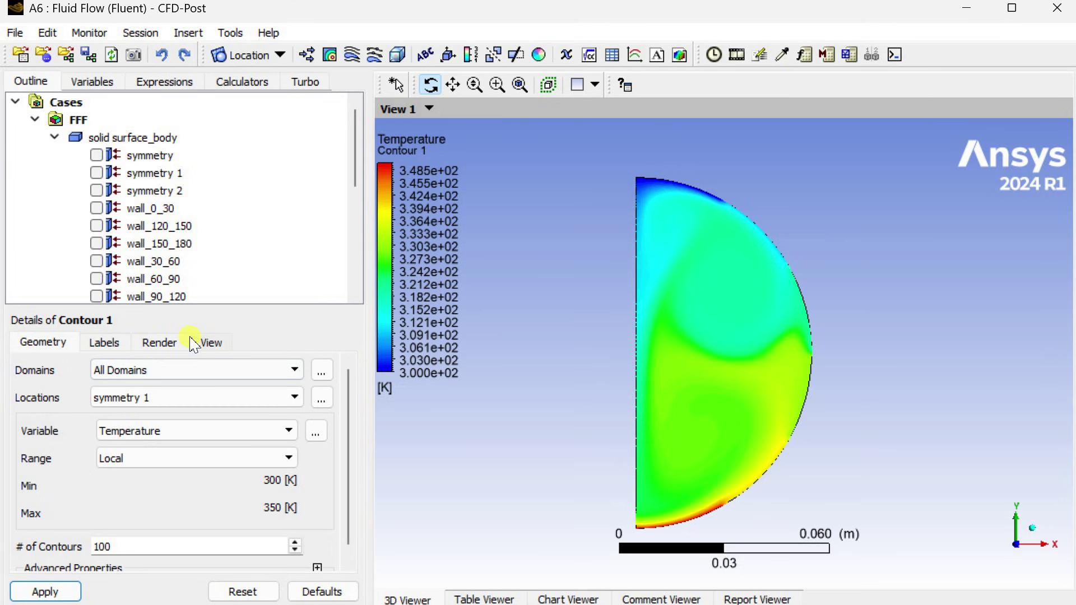
scroll(211, 286, down, 2)
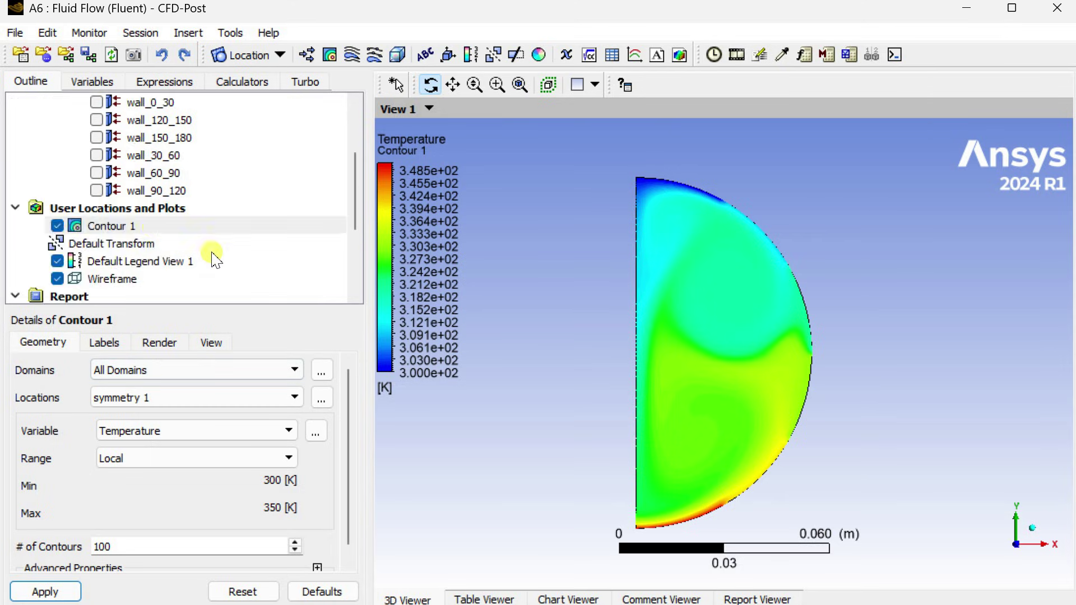
Set Default Legend View 1's number format to Fixed, giving labels 300.000–348.485.
click(157, 263)
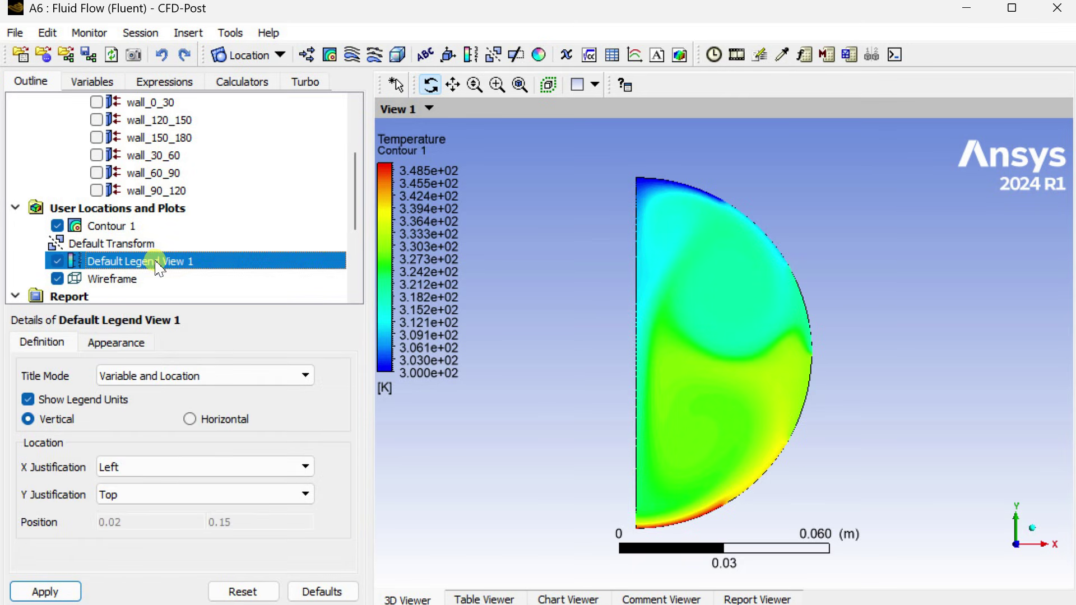
click(140, 348)
click(209, 469)
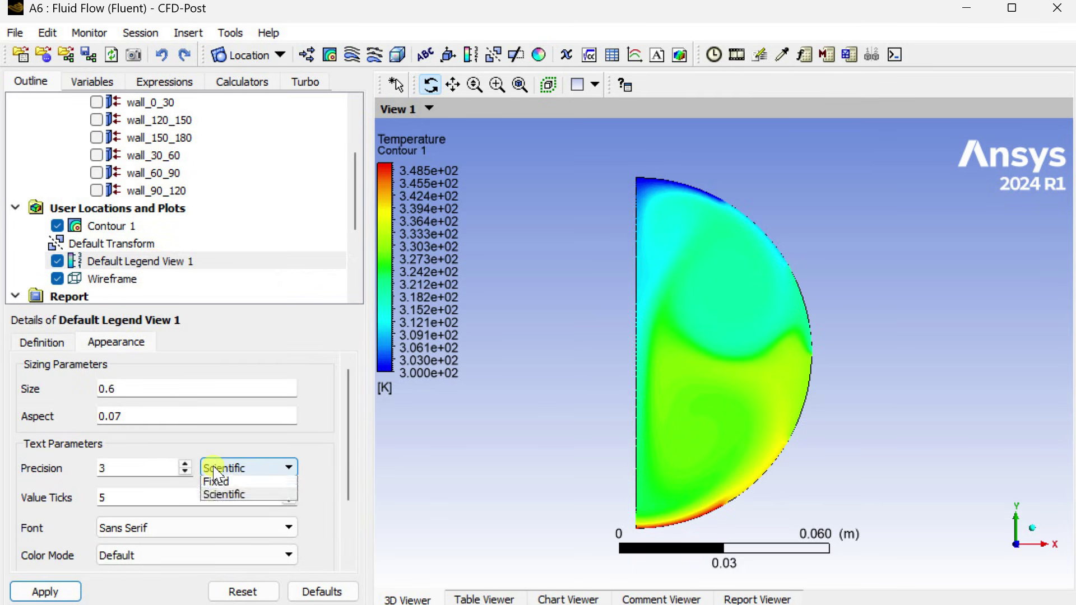
click(220, 485)
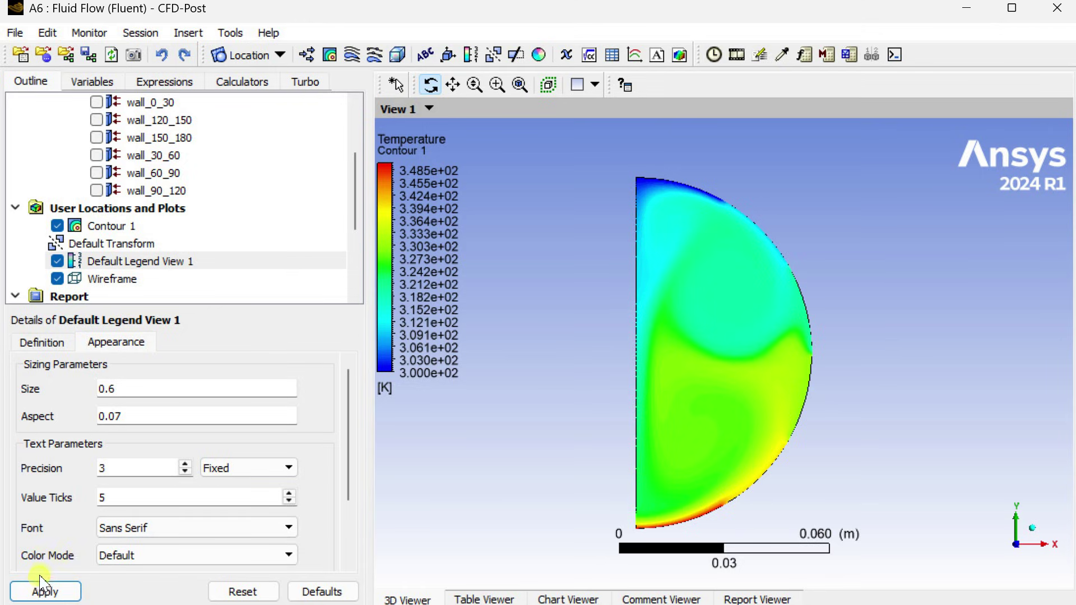
click(45, 593)
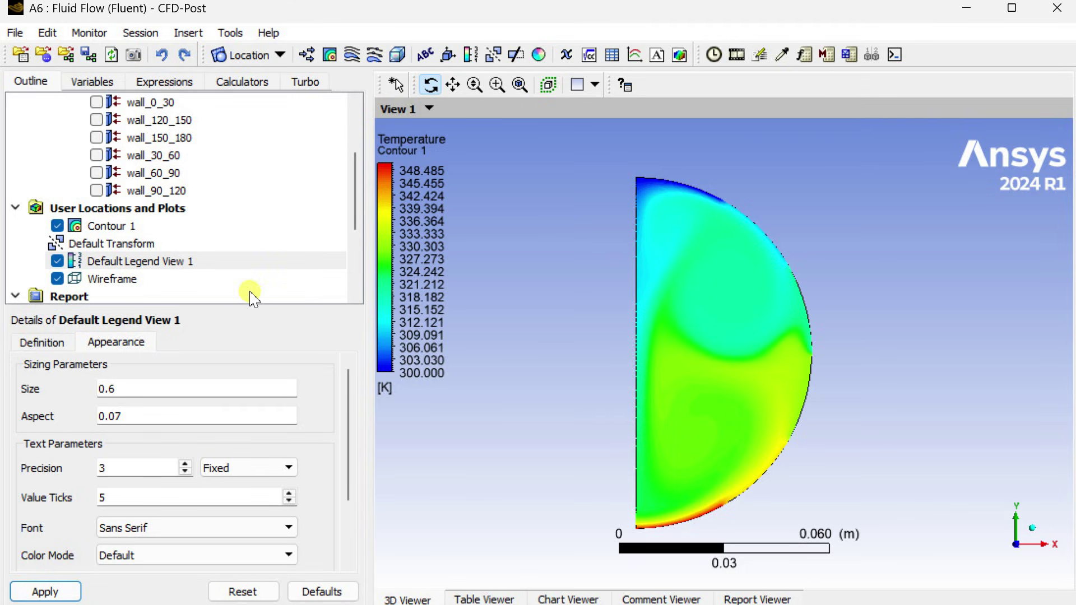
Mirror Contour 1 across the YZ plane and centre the full pipe section in view.
click(119, 225)
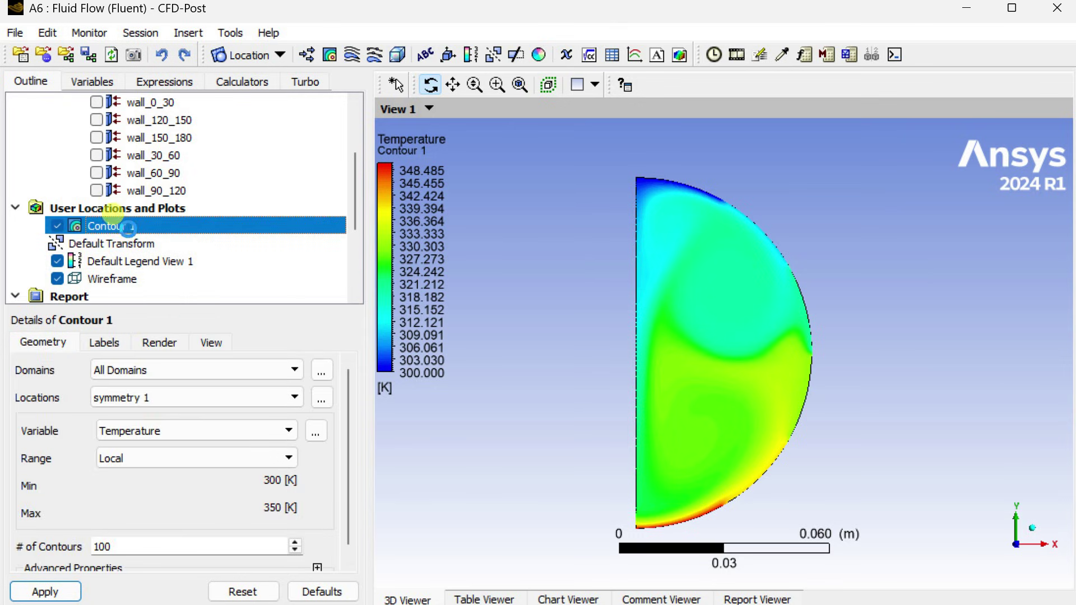
click(167, 345)
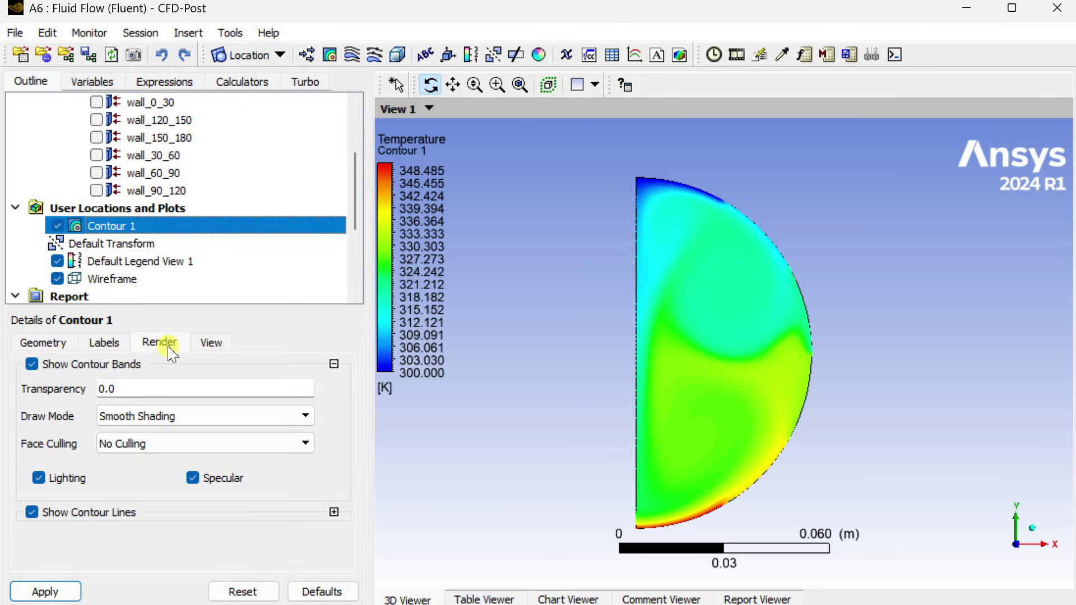
click(206, 342)
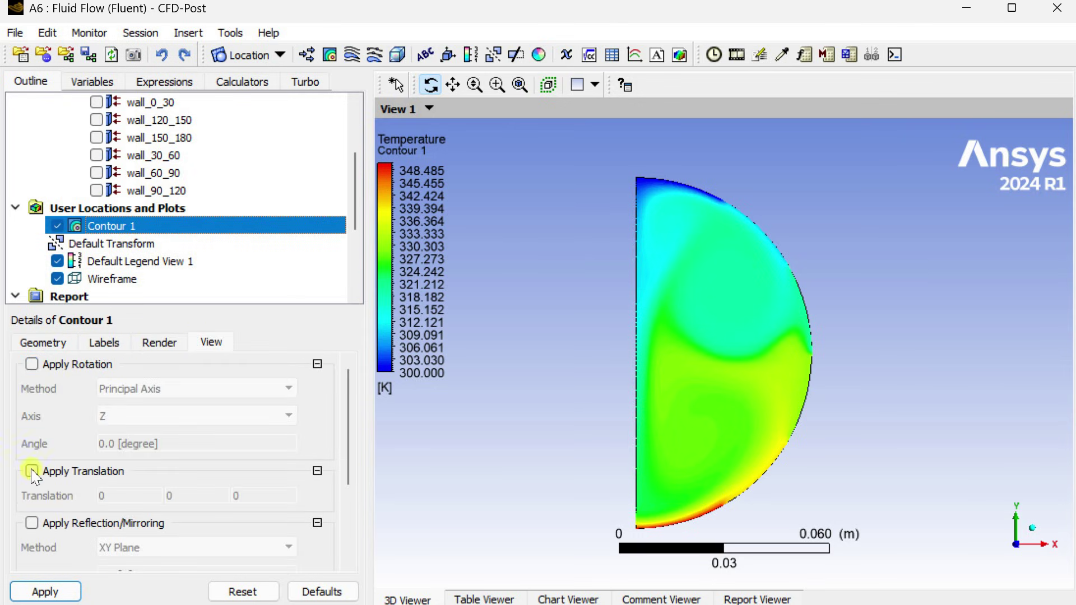
click(32, 523)
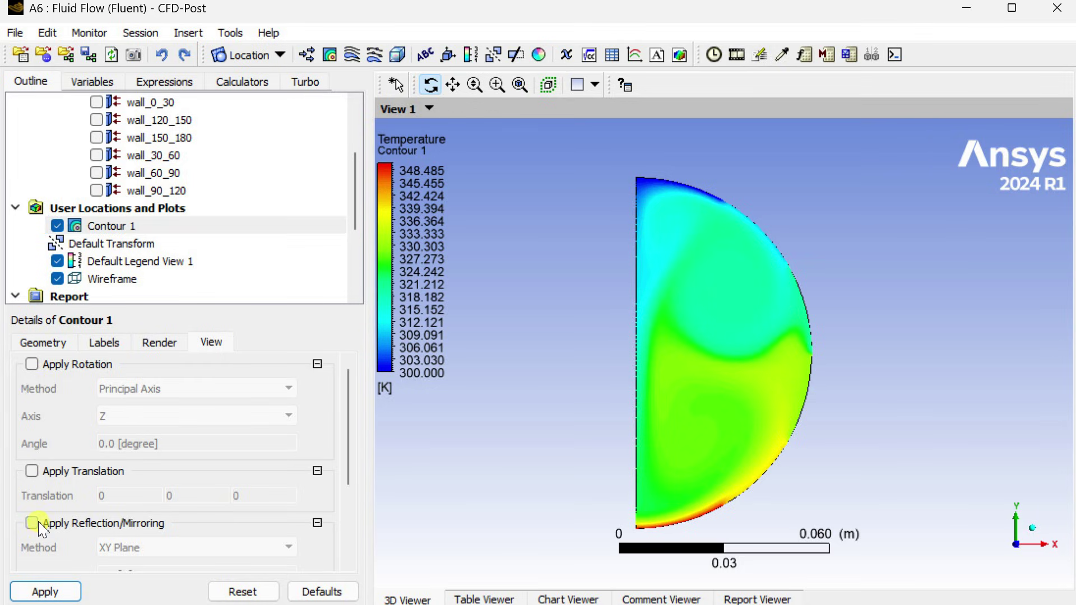
click(134, 555)
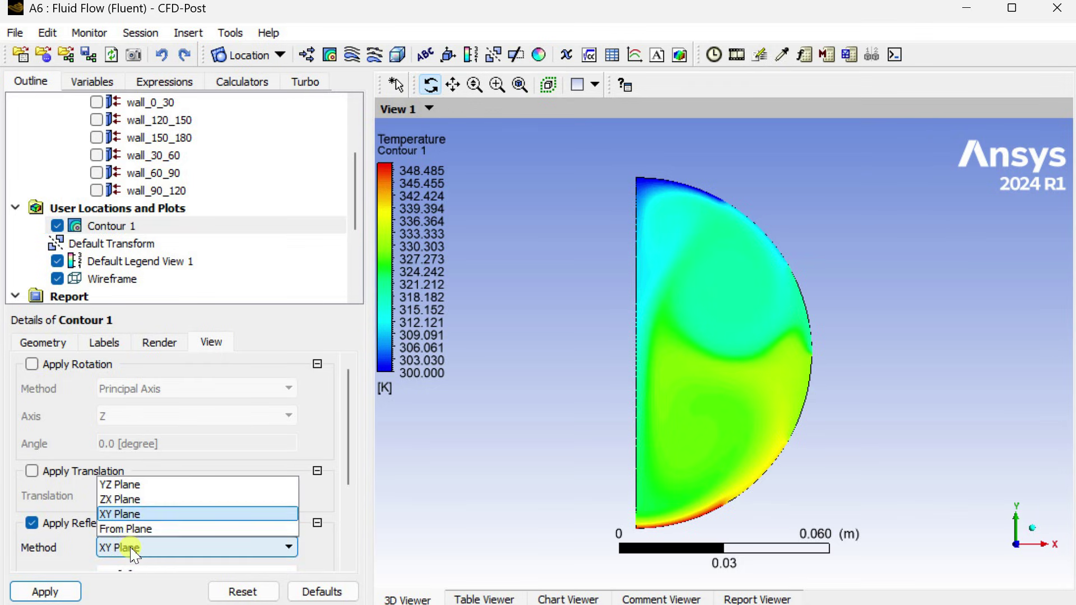
click(133, 484)
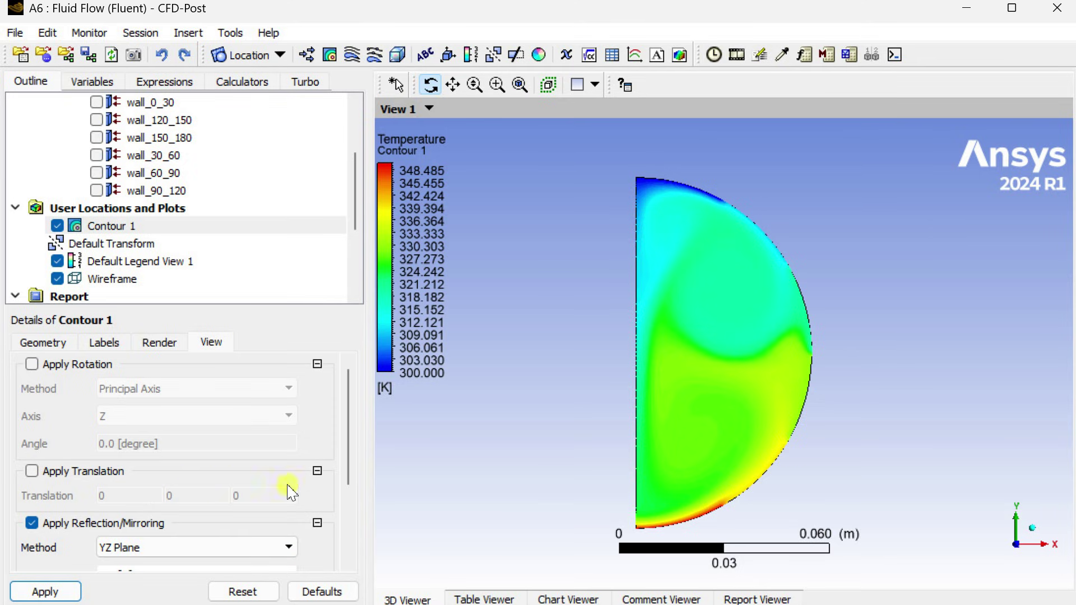
drag(349, 471, 348, 551)
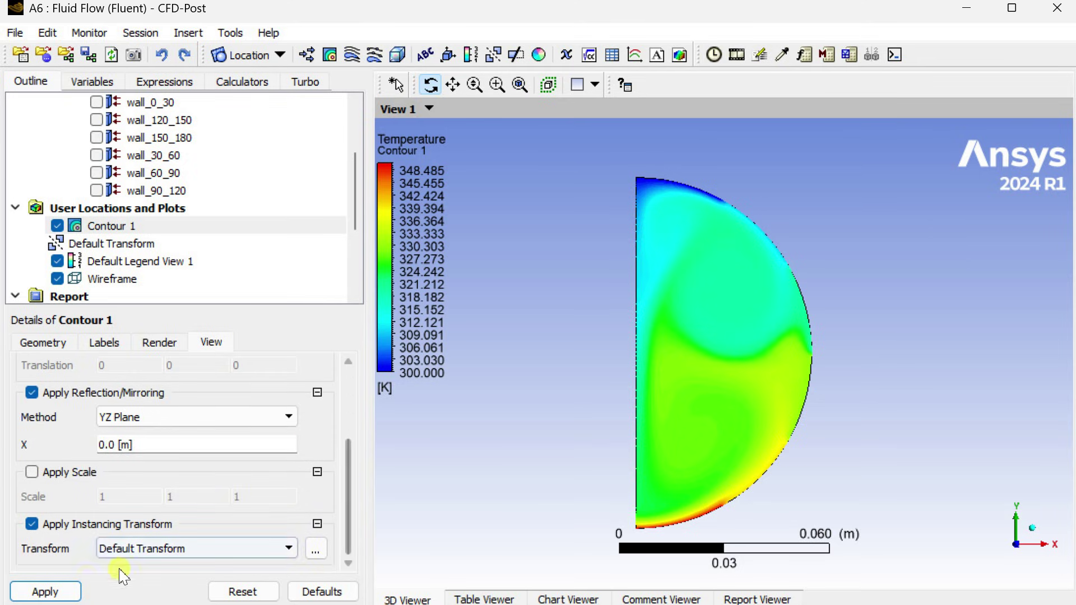
click(35, 591)
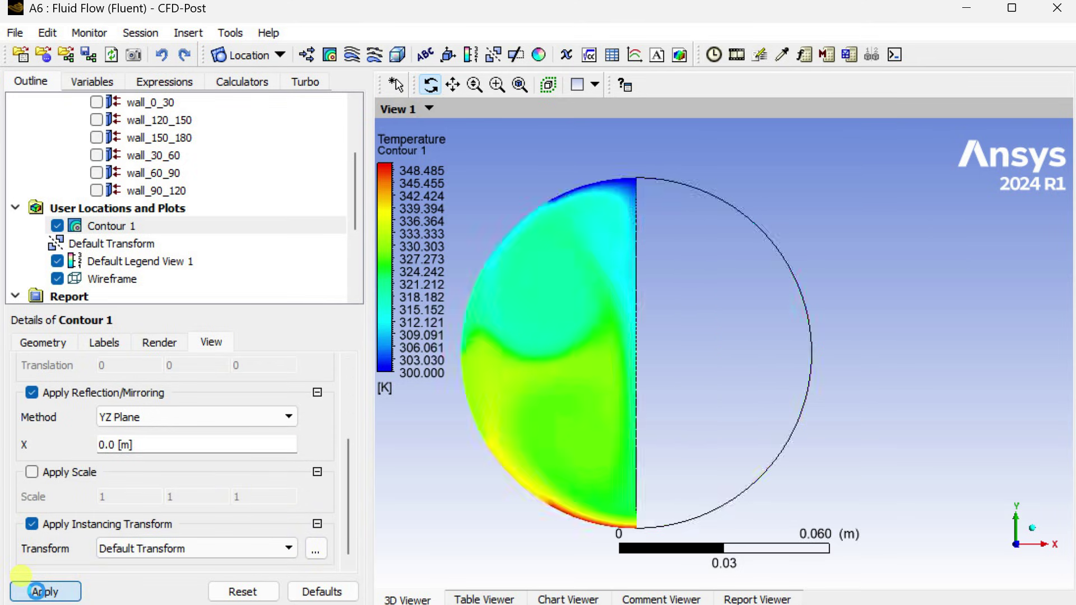
scroll(656, 304, down, 1)
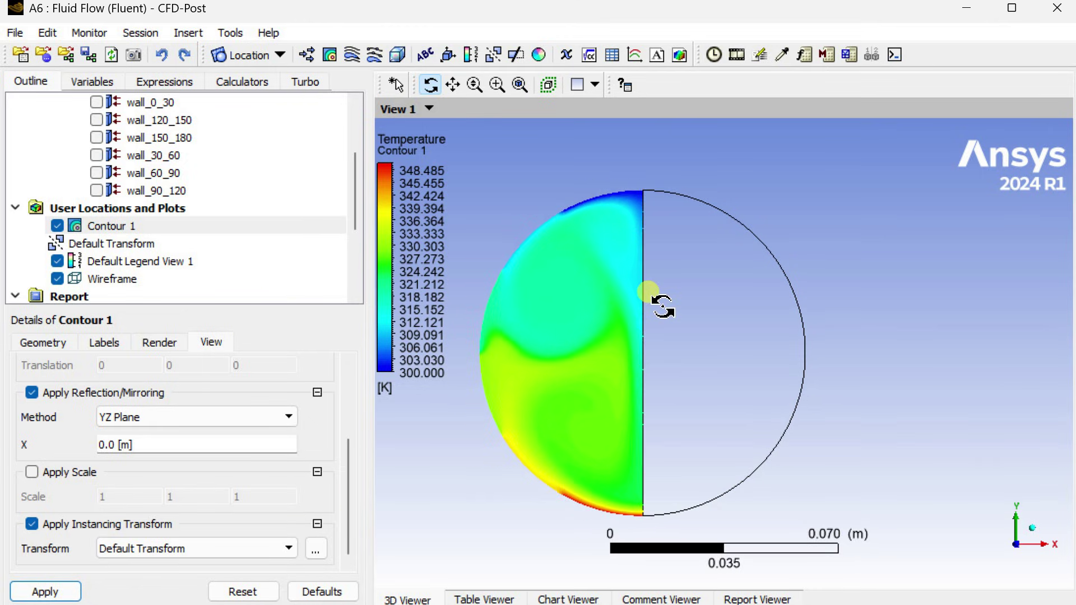
middle_drag(727, 351, 777, 325)
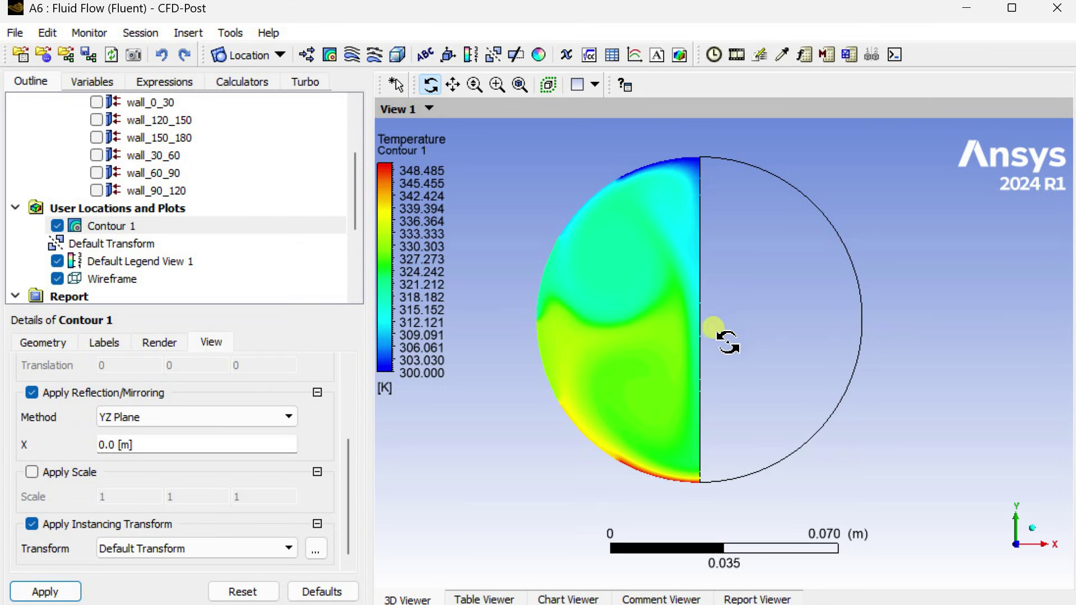
Insert Contour 2 on symmetry 1 coloured by Velocity.
click(329, 54)
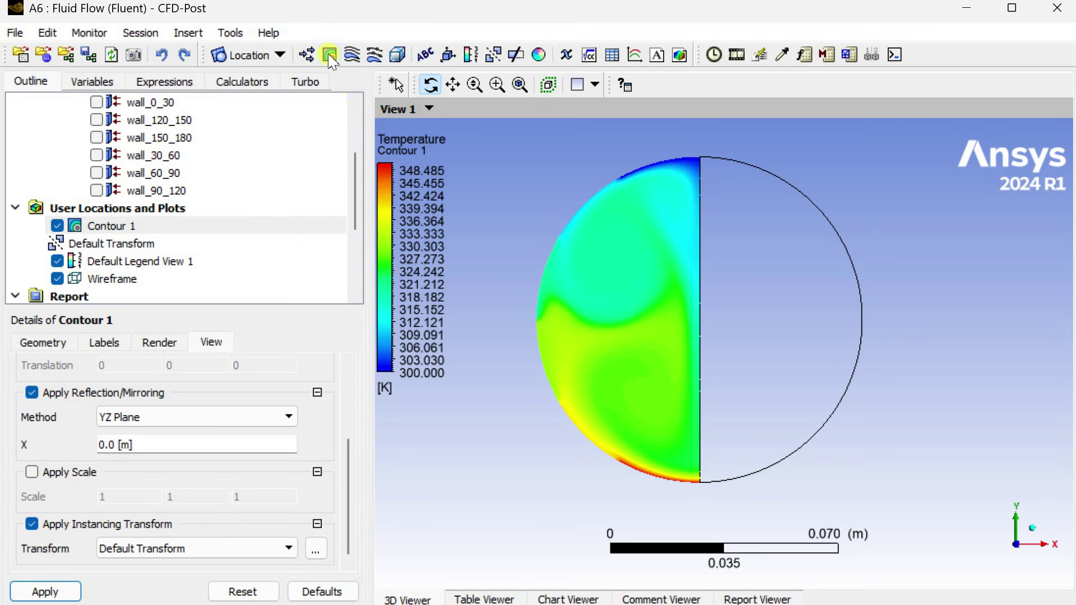
click(329, 54)
click(389, 137)
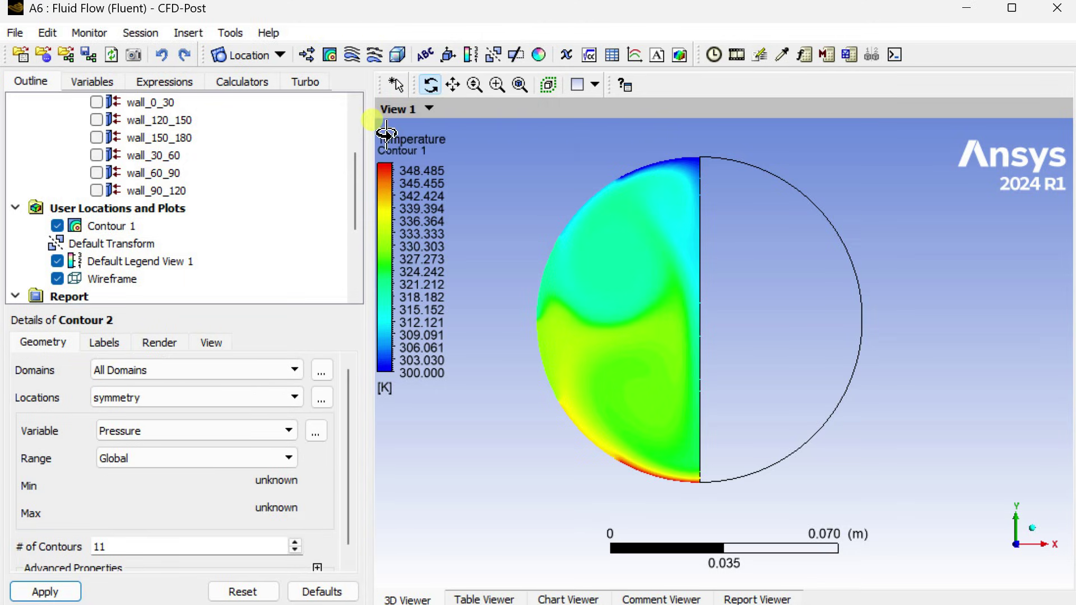
click(230, 398)
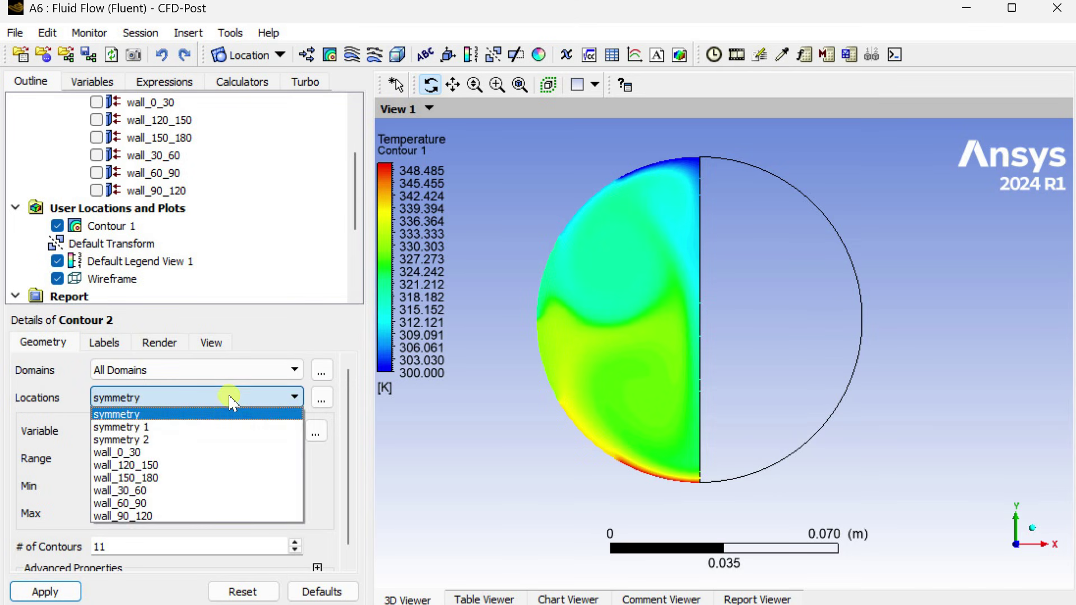
click(211, 426)
click(211, 441)
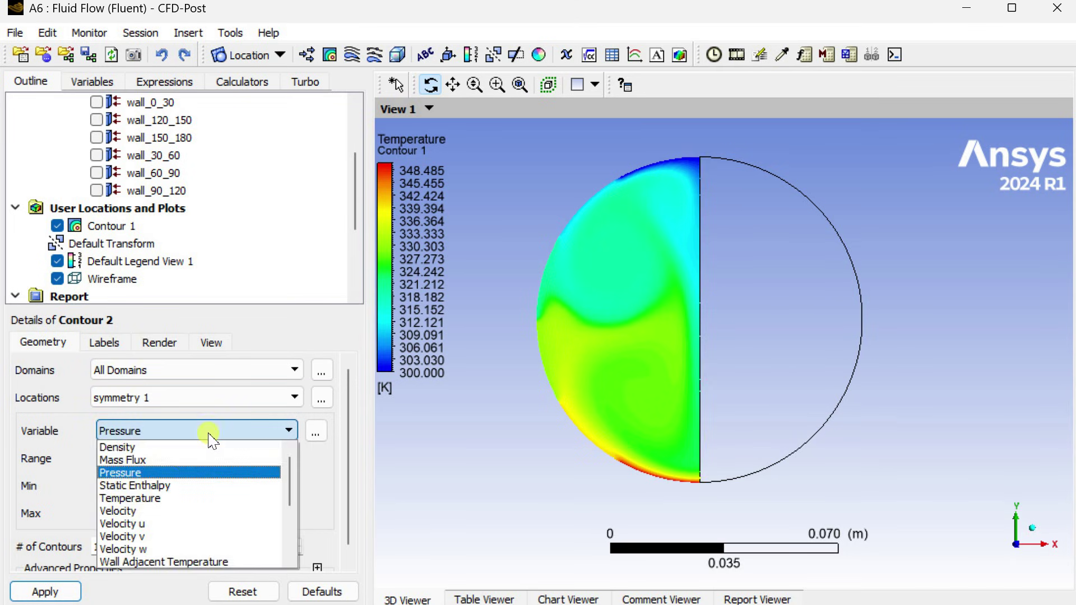
click(162, 509)
Give Contour 2 a Local colour range with 100 contour levels and apply it.
click(173, 457)
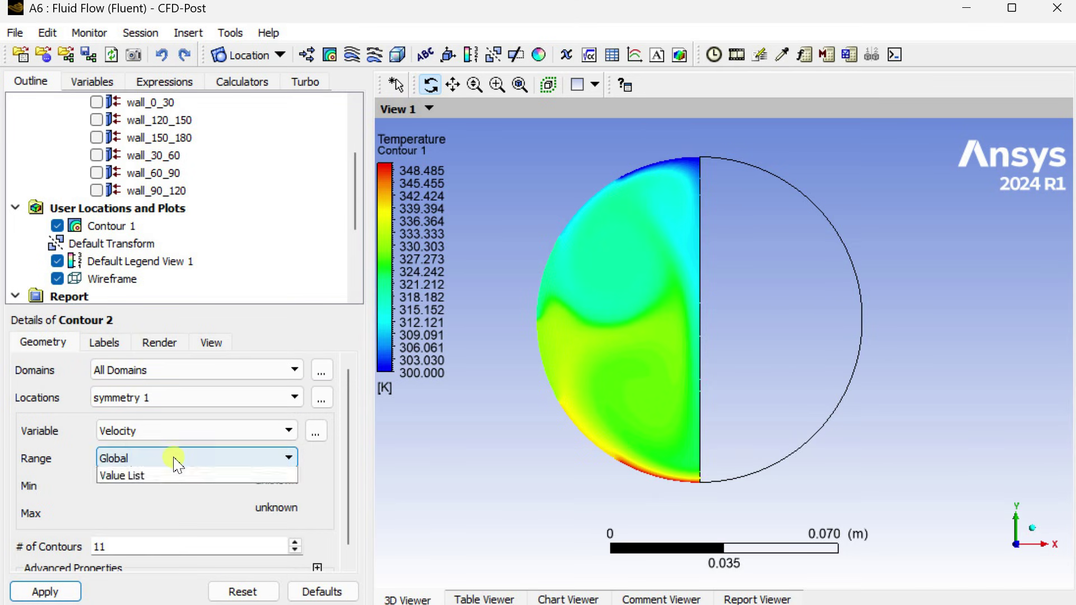
click(159, 489)
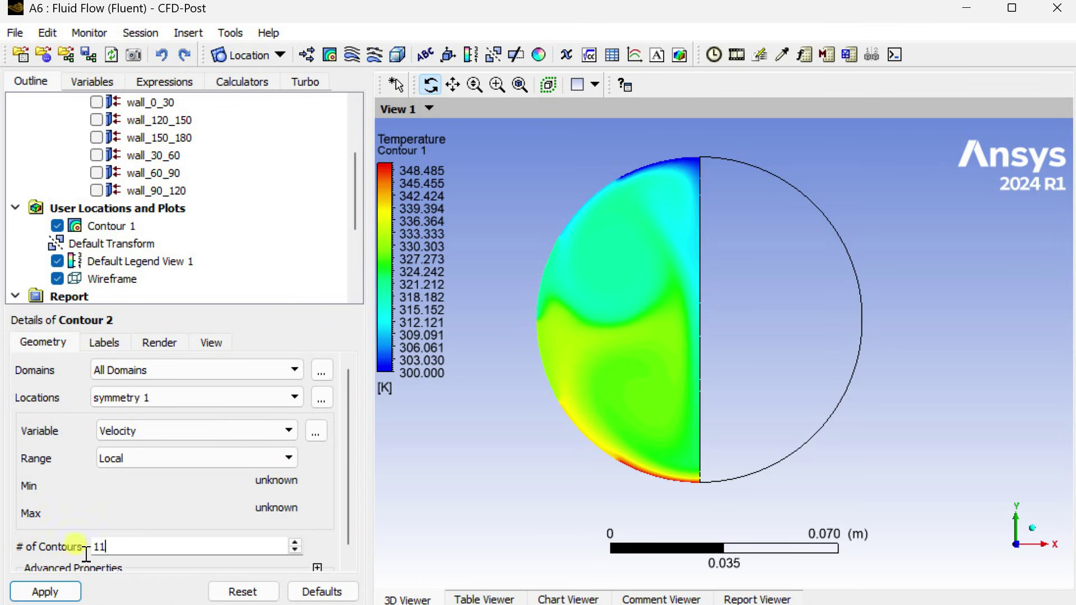
key(Tab)
text(100)
click(54, 586)
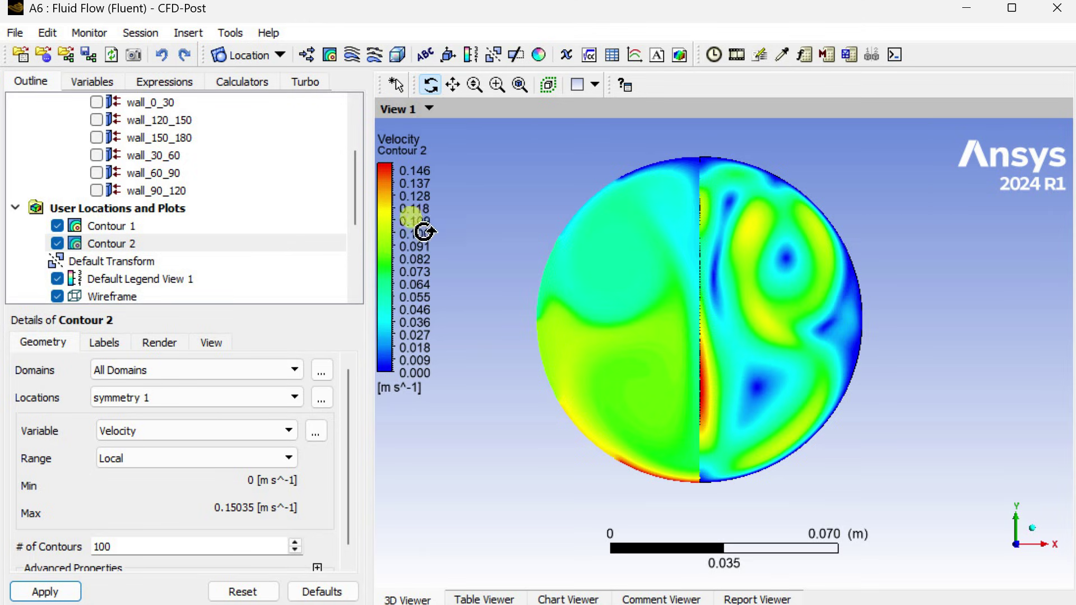
click(472, 55)
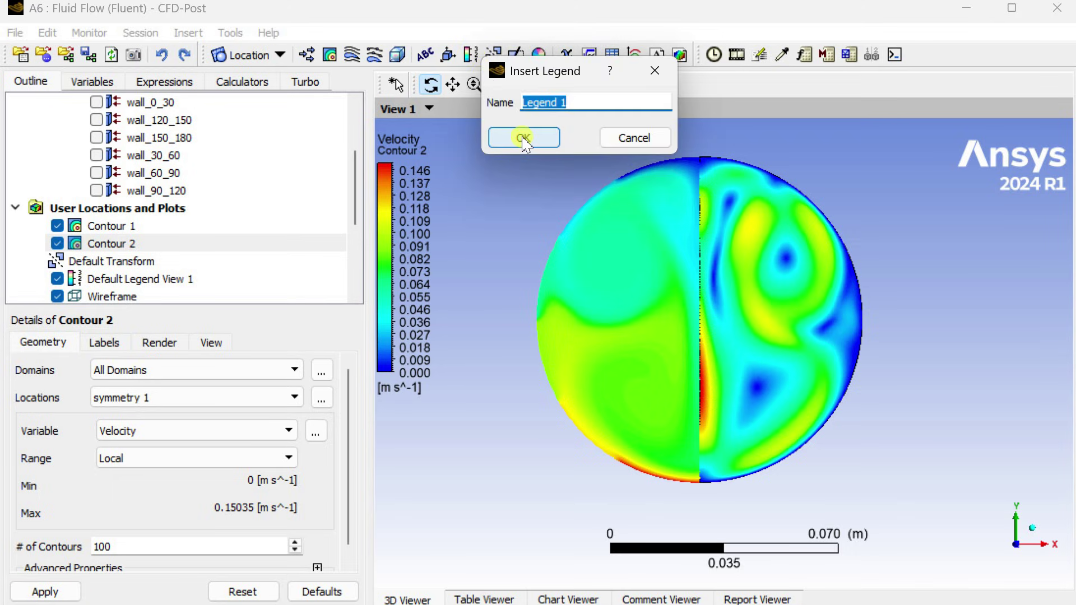
Create Legend 1 for Contour 2 with Variable title mode and Right X justification.
click(525, 140)
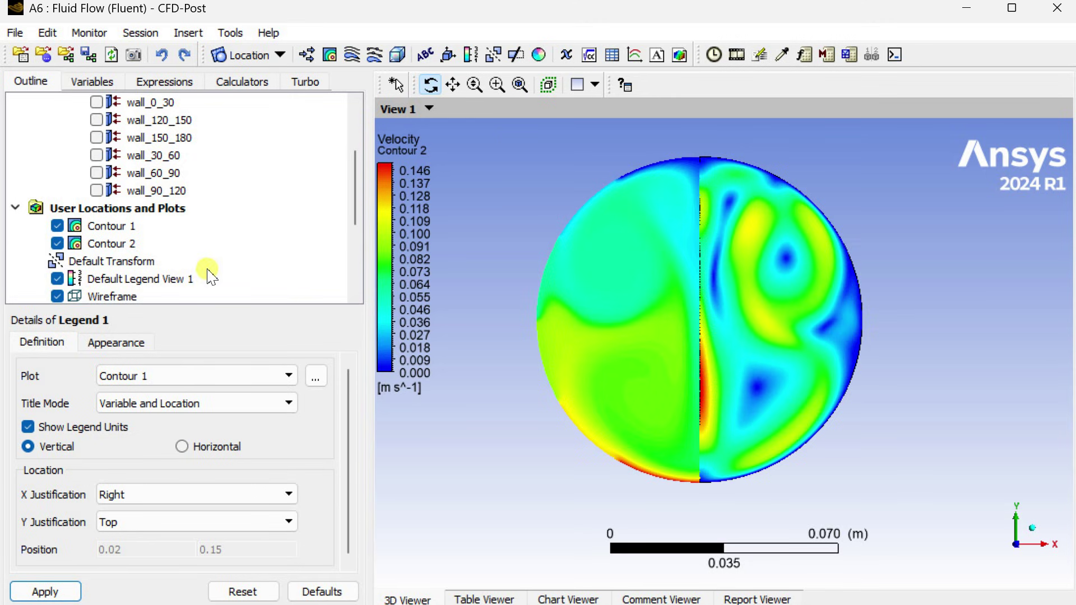
click(129, 376)
click(145, 404)
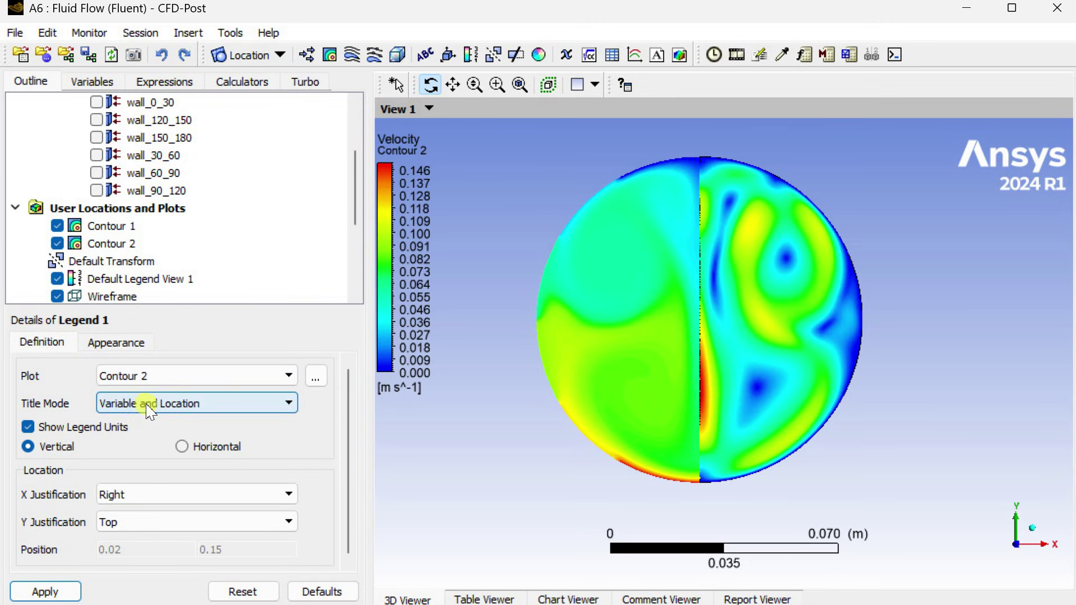
click(151, 404)
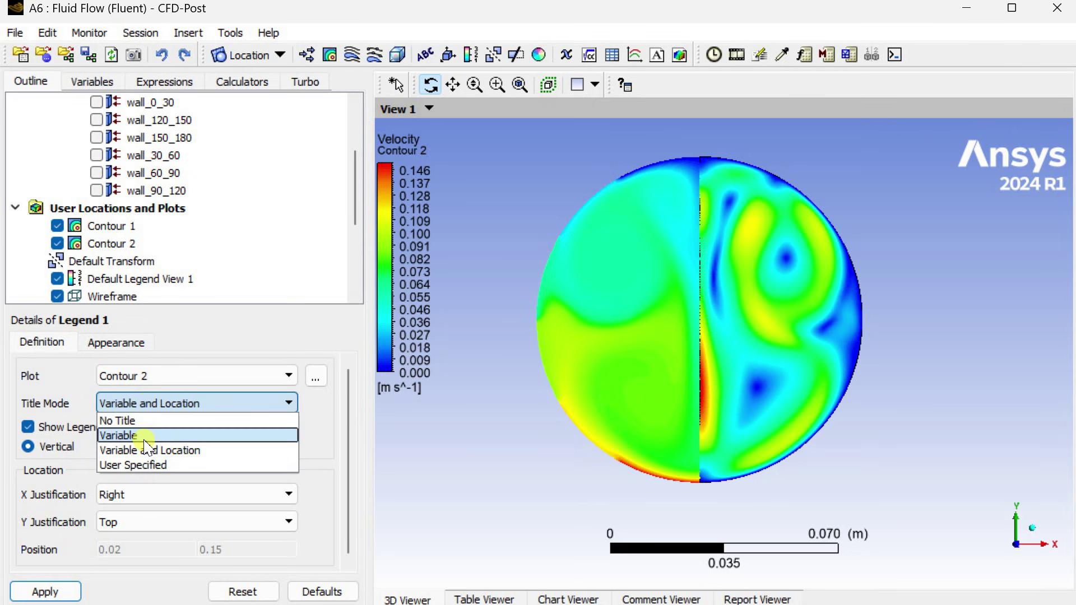
click(145, 436)
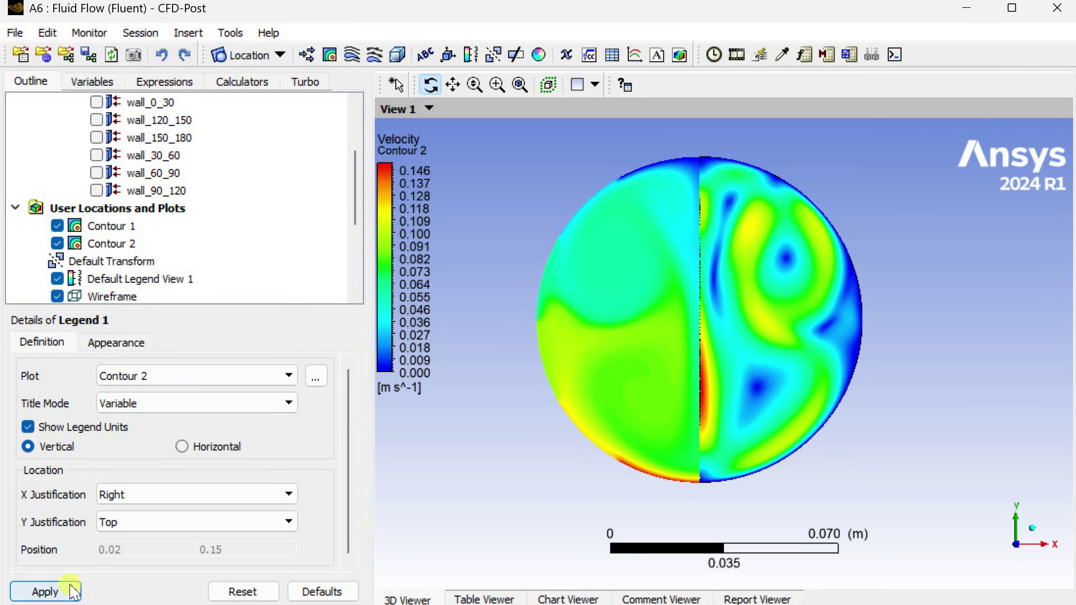
click(128, 497)
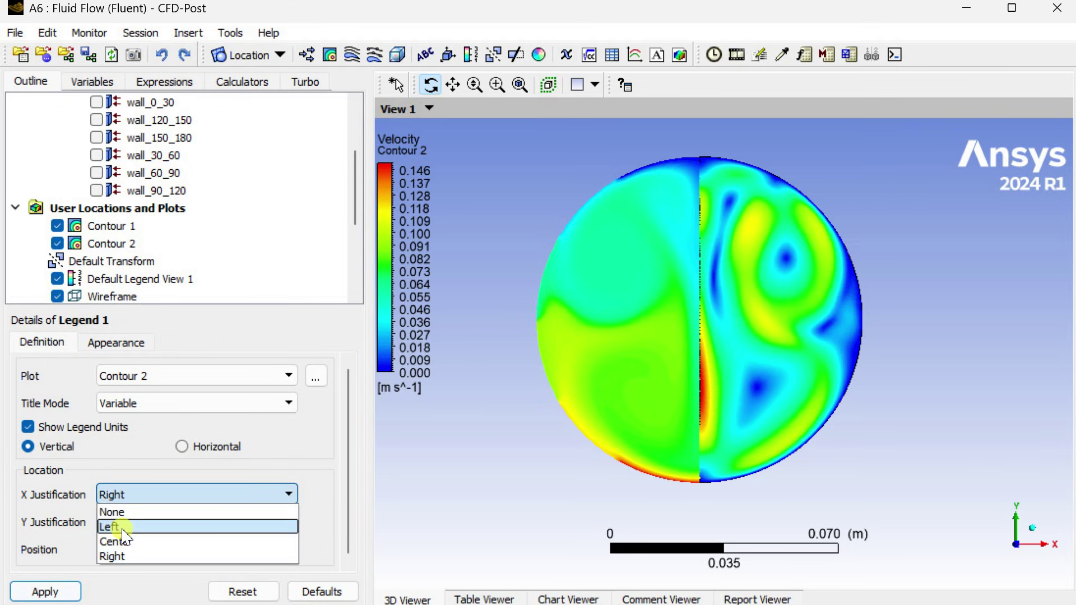
click(136, 496)
click(138, 501)
click(129, 557)
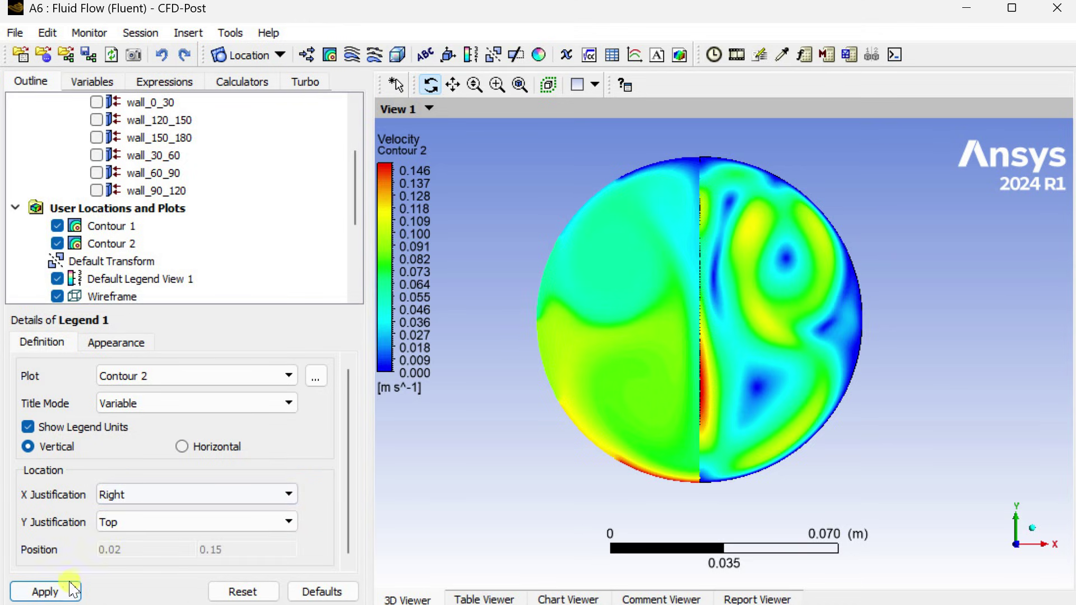
click(50, 592)
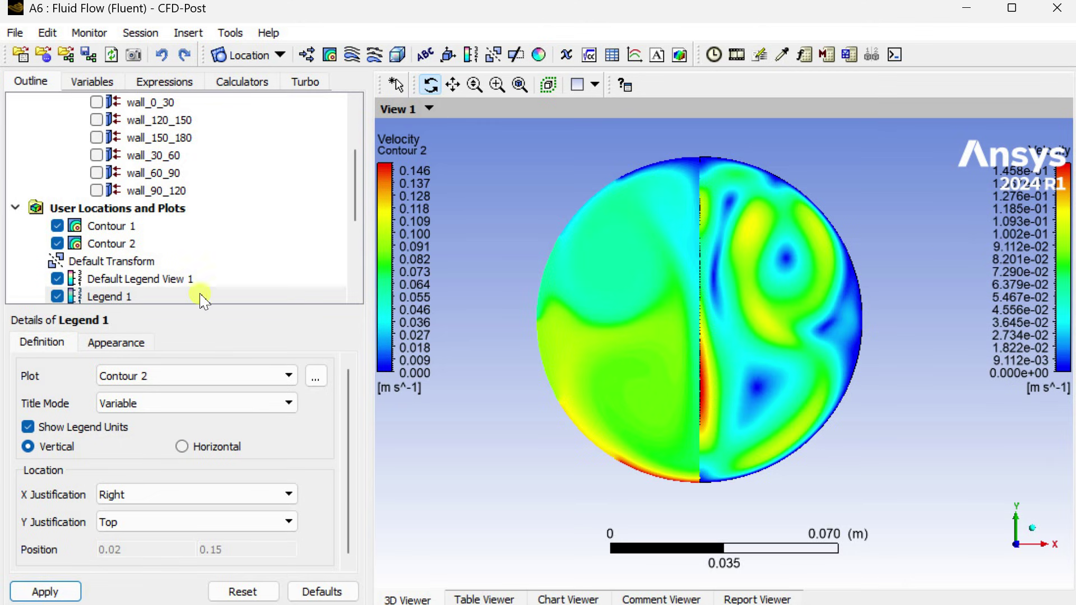
Switch Legend 1 values to Fixed format (0.000–0.146) and hide the wireframe.
click(110, 343)
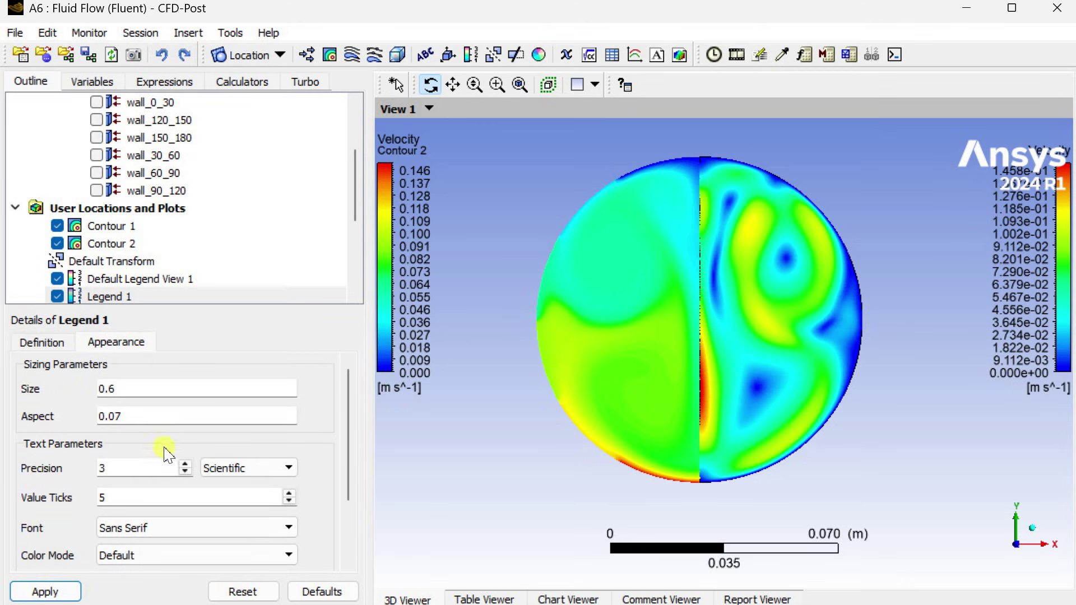
click(249, 469)
click(227, 483)
click(70, 592)
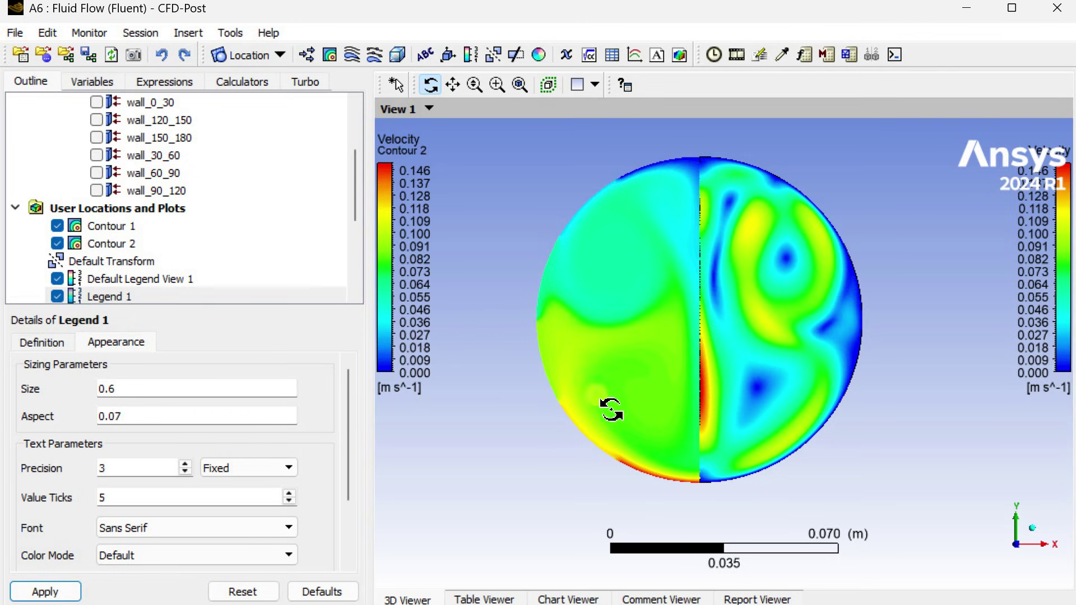
scroll(151, 245, up, 2)
scroll(164, 245, down, 3)
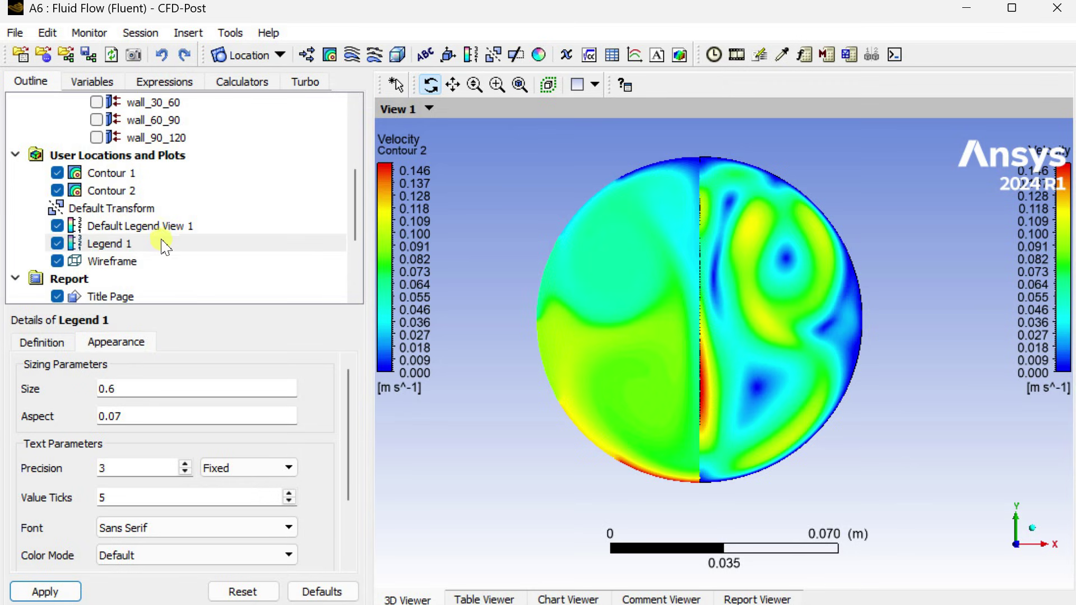
click(57, 261)
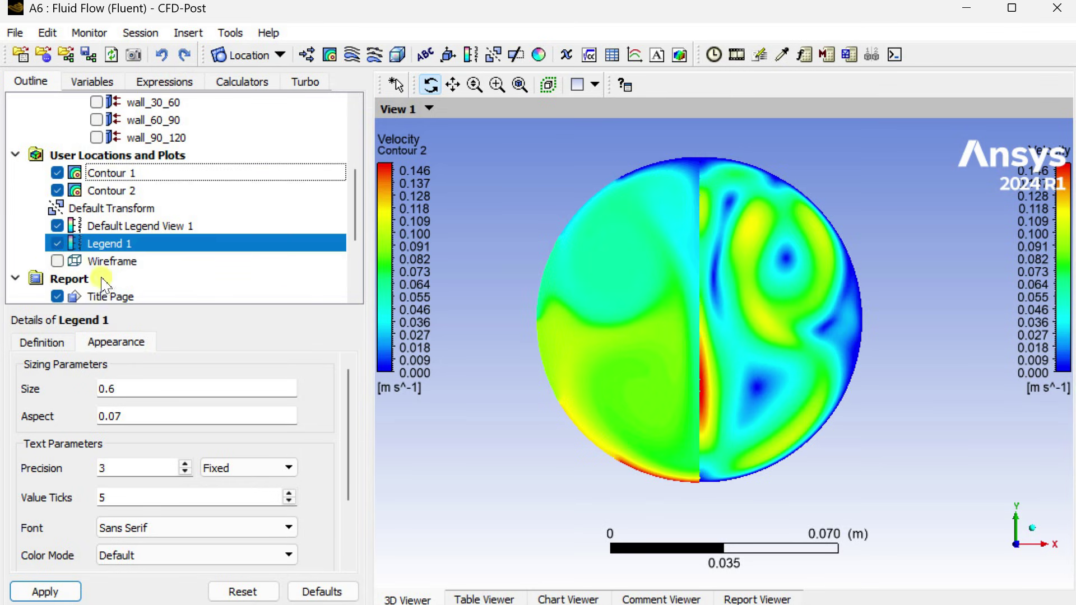
Toggle the Wireframe outline, finally leaving it unchecked so only contours and legends show.
click(58, 261)
click(57, 262)
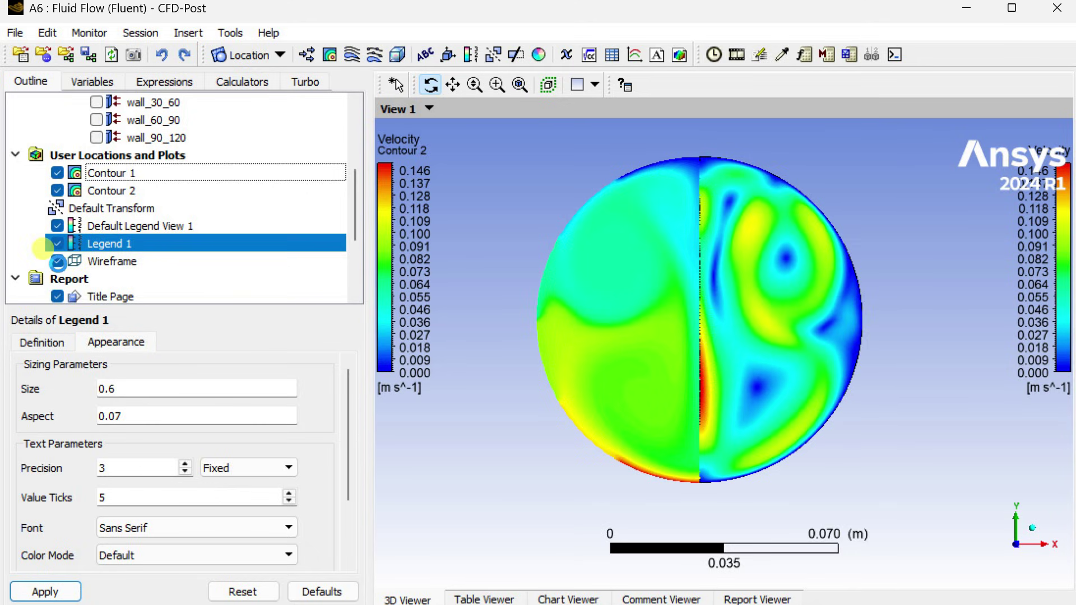
click(99, 263)
right_click(99, 264)
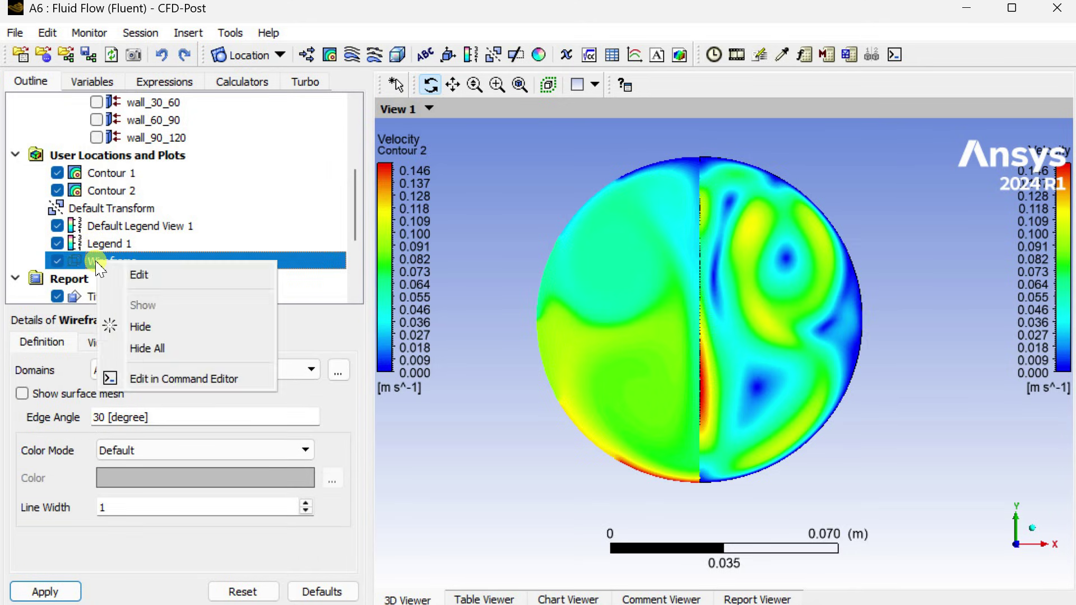
click(56, 262)
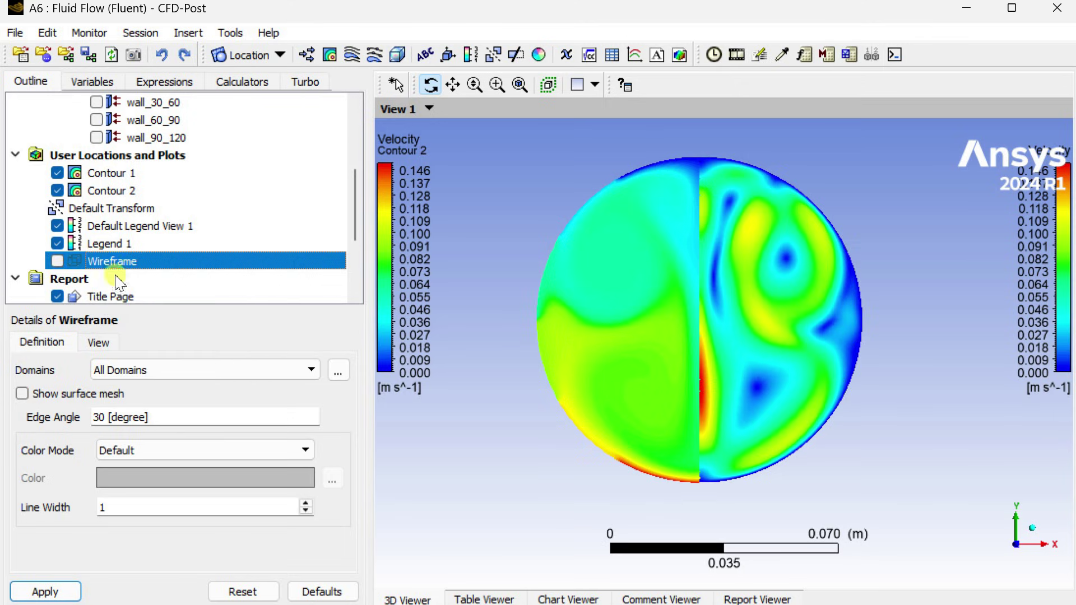
click(513, 251)
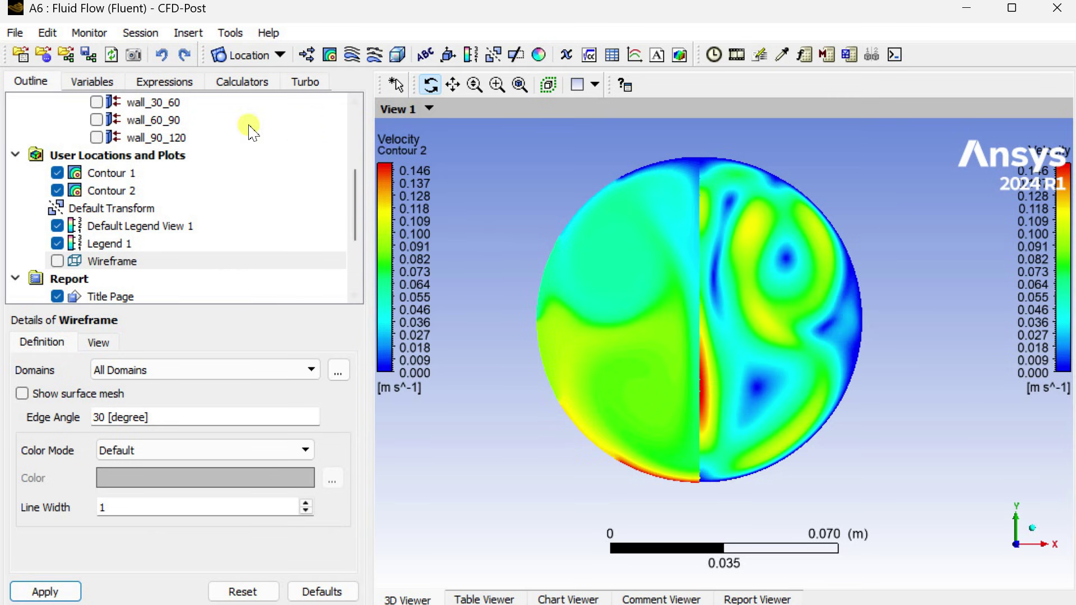
click(135, 55)
Set the picture export to a white background at 4k image size.
drag(568, 268, 297, 74)
click(199, 197)
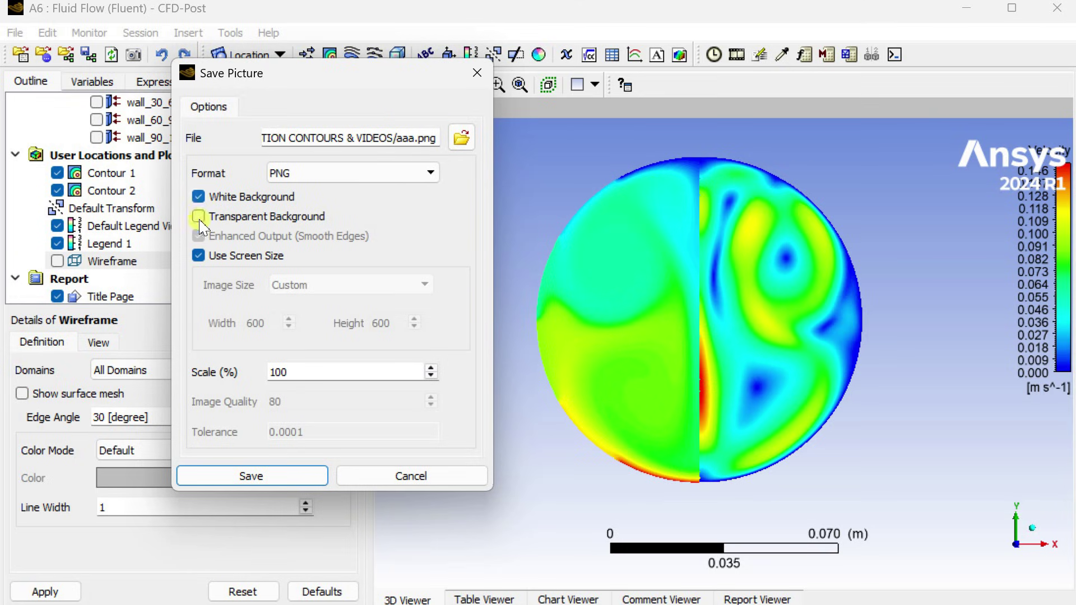
click(199, 256)
click(278, 285)
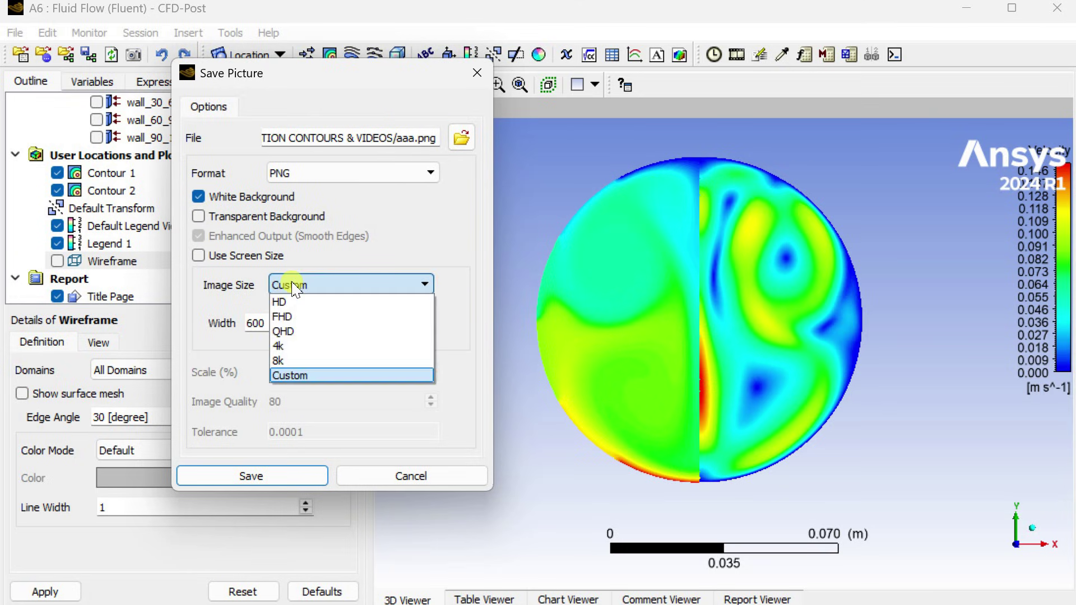
click(295, 347)
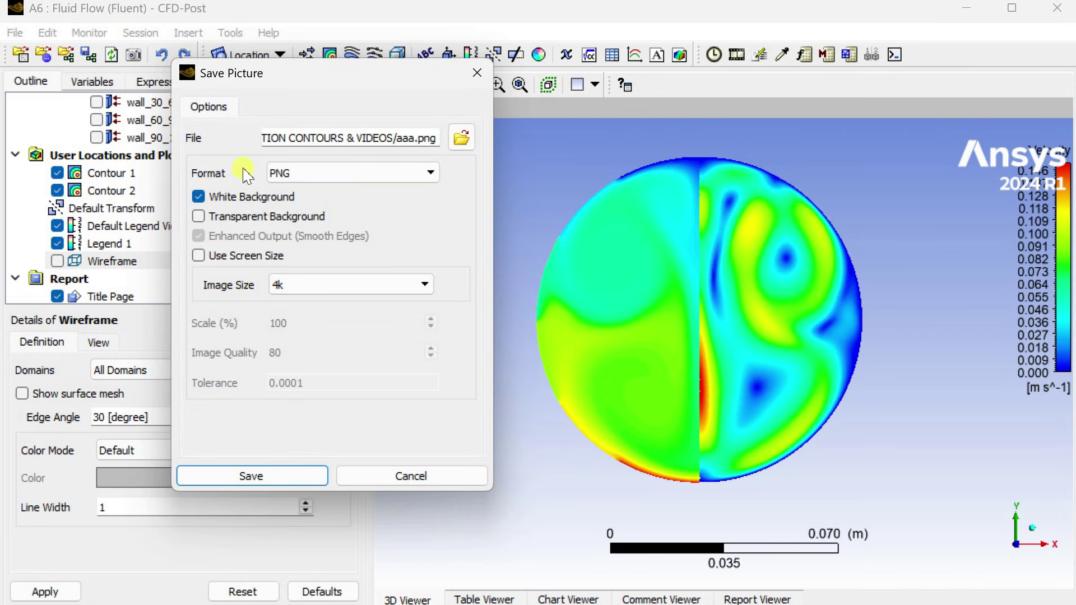
Keep PNG as the export format and save the picture as aaa.png.
click(283, 173)
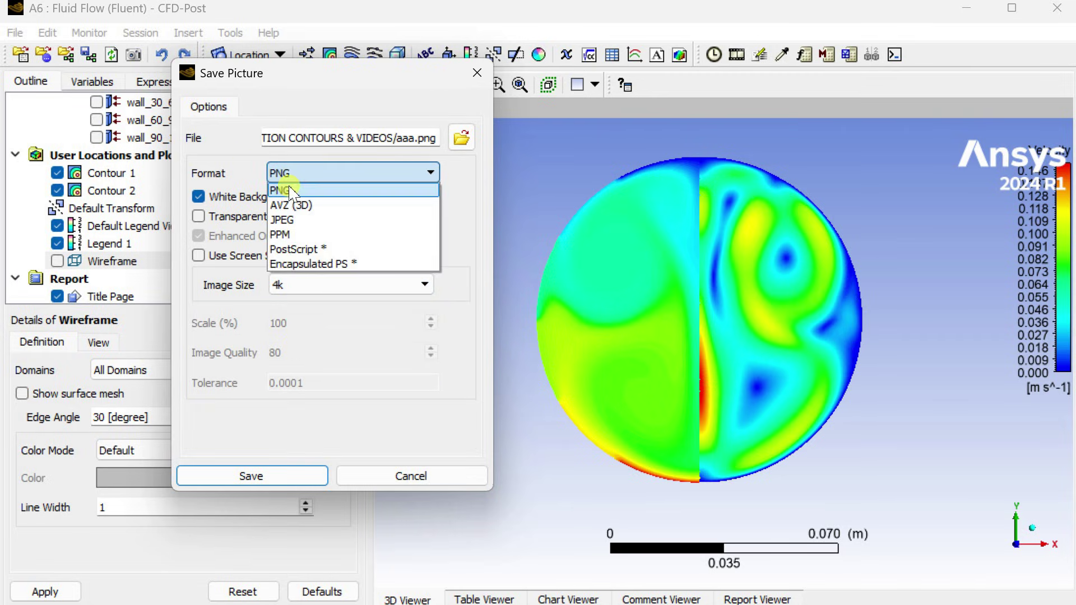
click(289, 226)
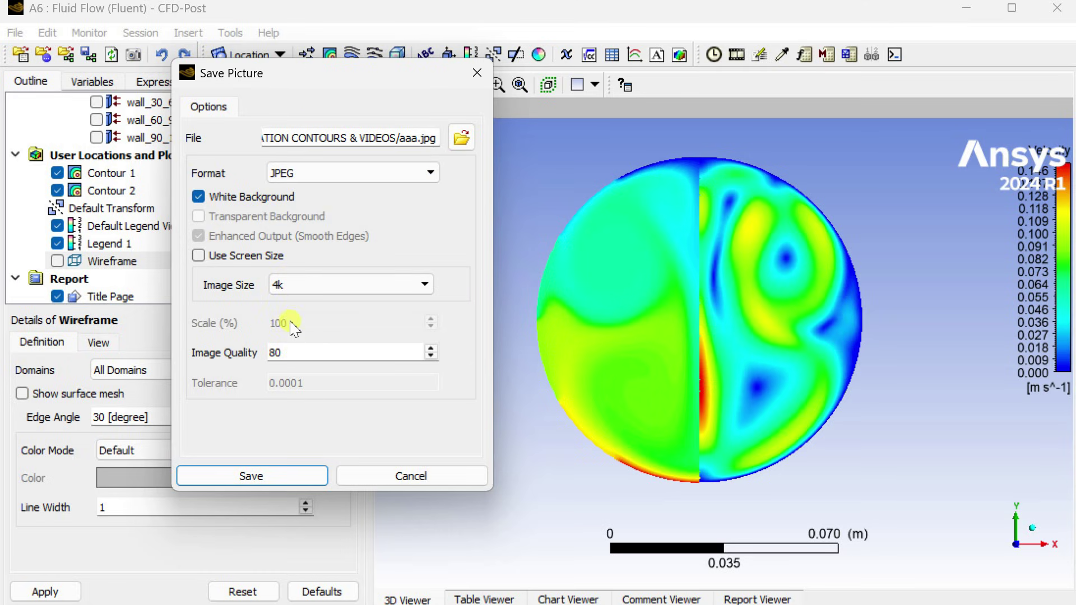
click(340, 173)
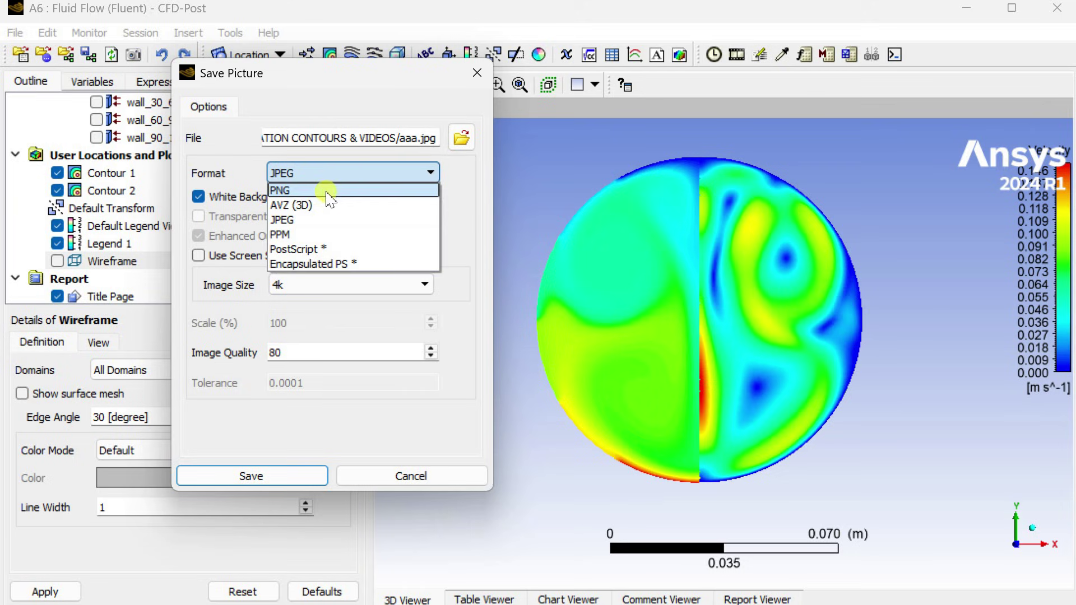
click(340, 187)
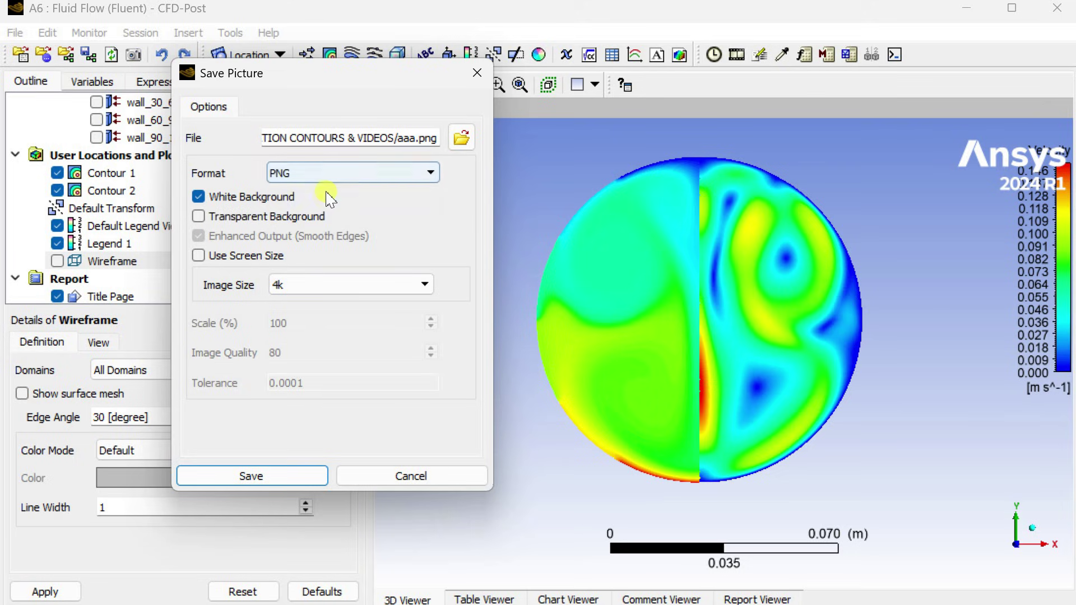
click(267, 477)
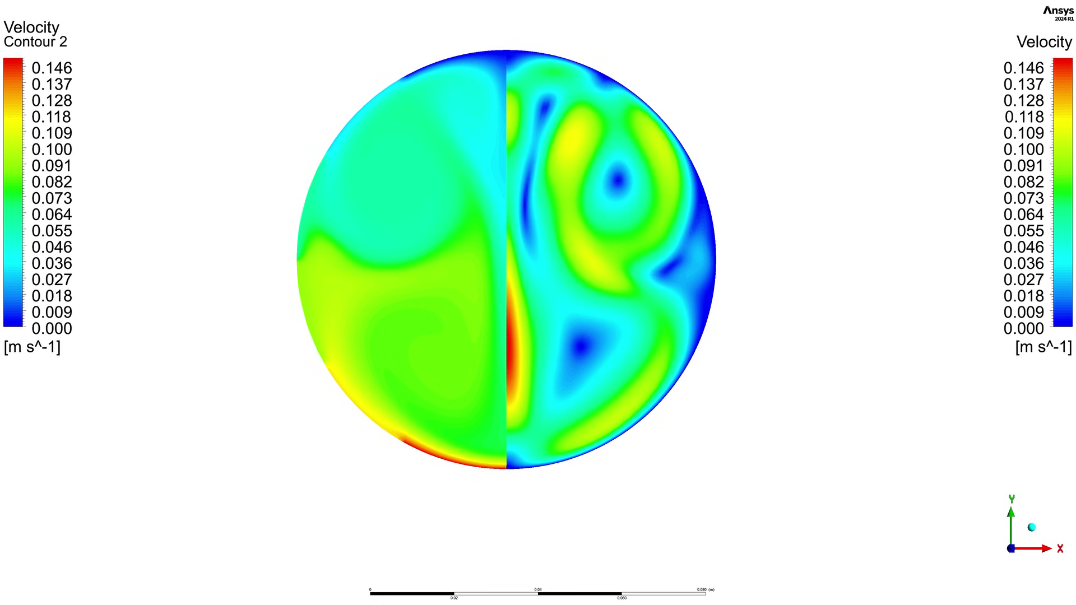
Create Streamline 1 as a Surface Streamline seeded on symmetry 1, and hide Contour 1.
click(122, 174)
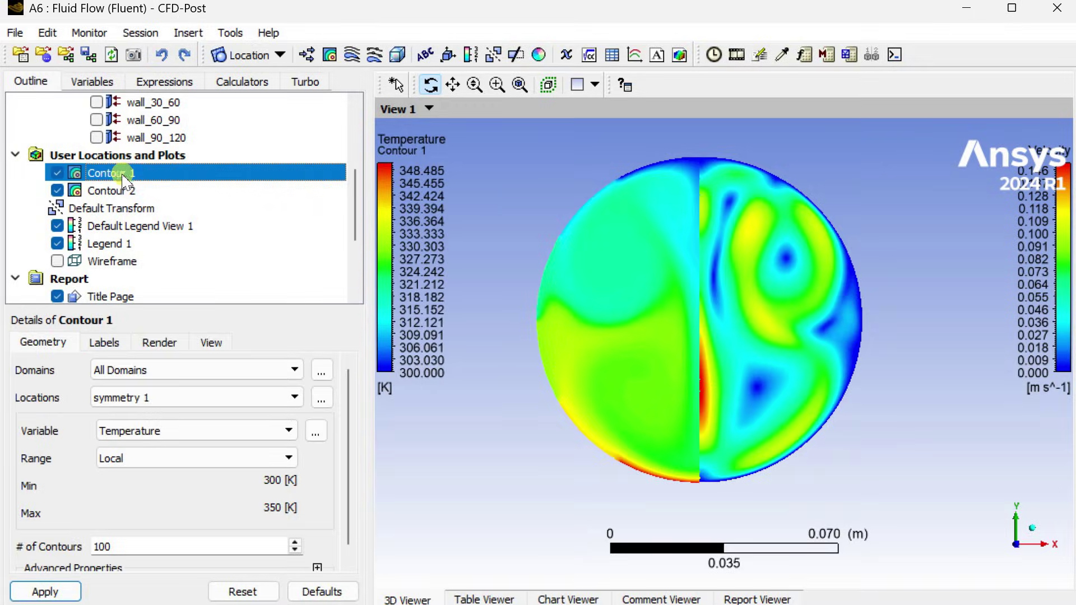
click(353, 54)
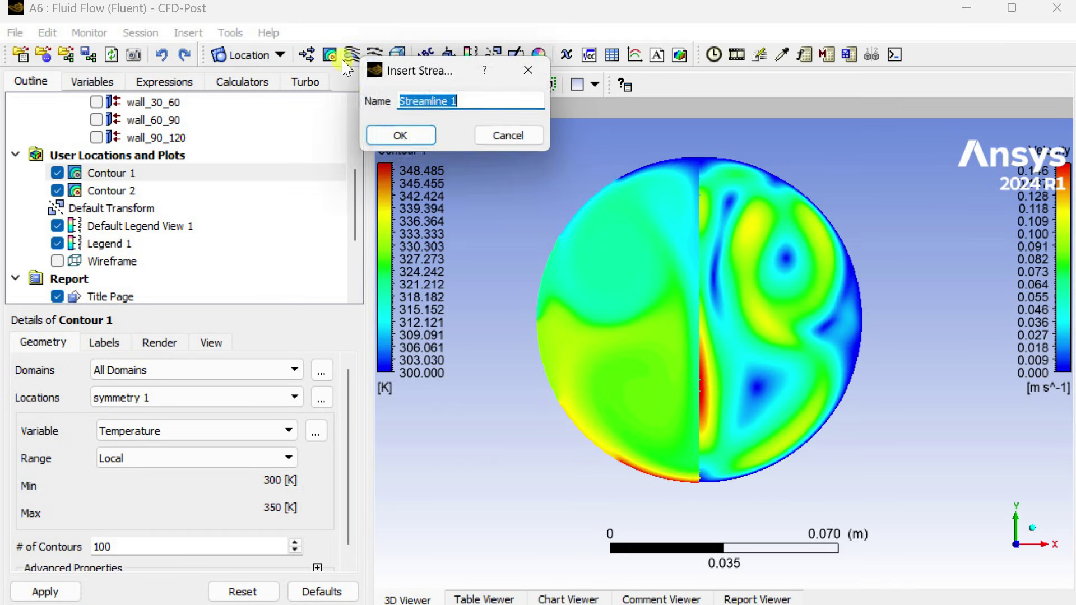
click(418, 140)
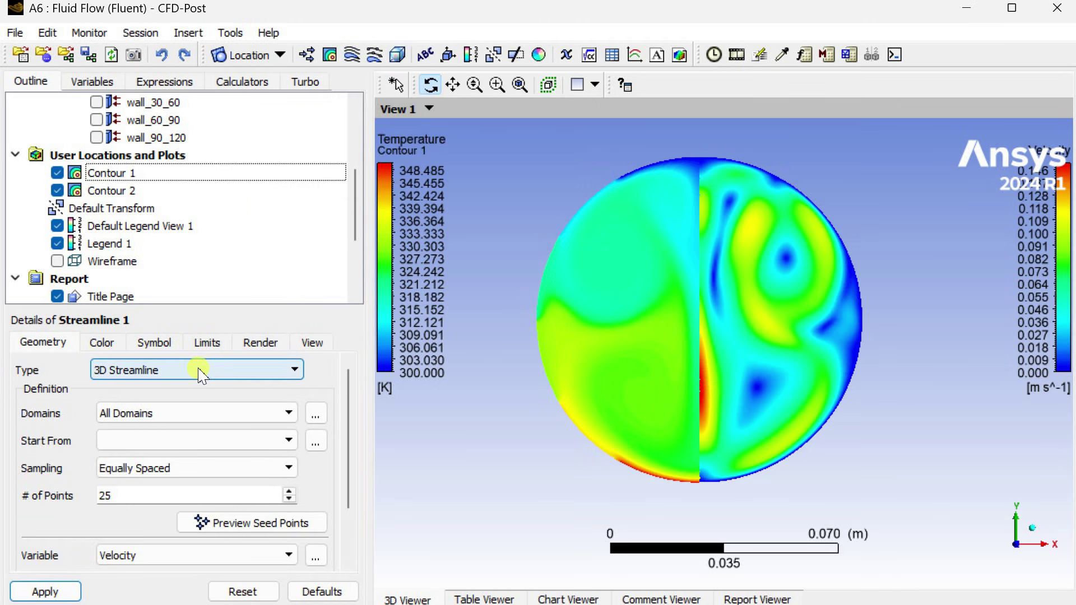
click(199, 369)
click(196, 402)
click(198, 414)
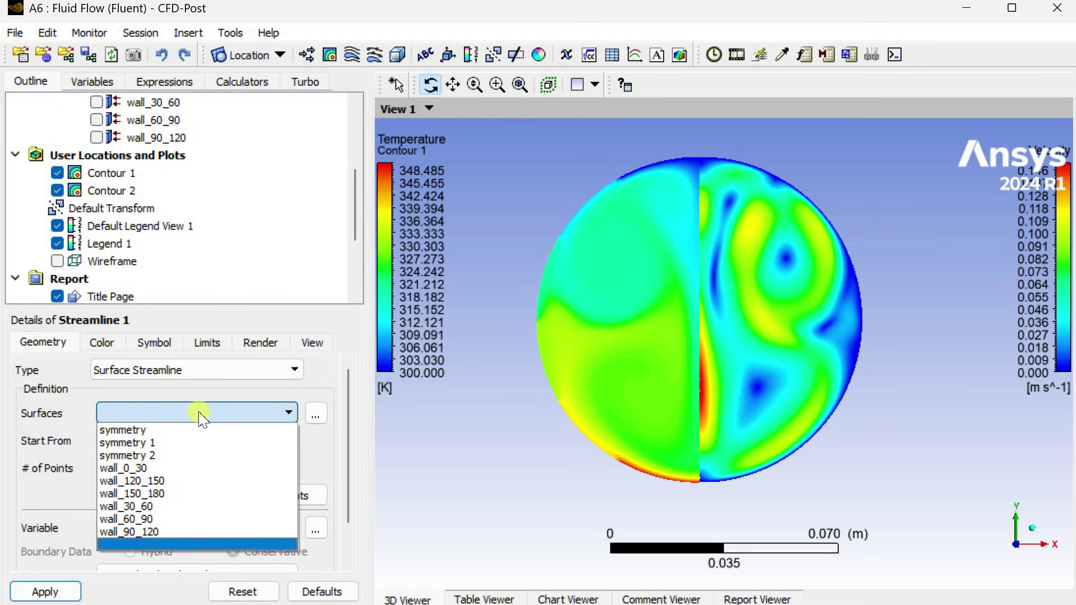
click(201, 443)
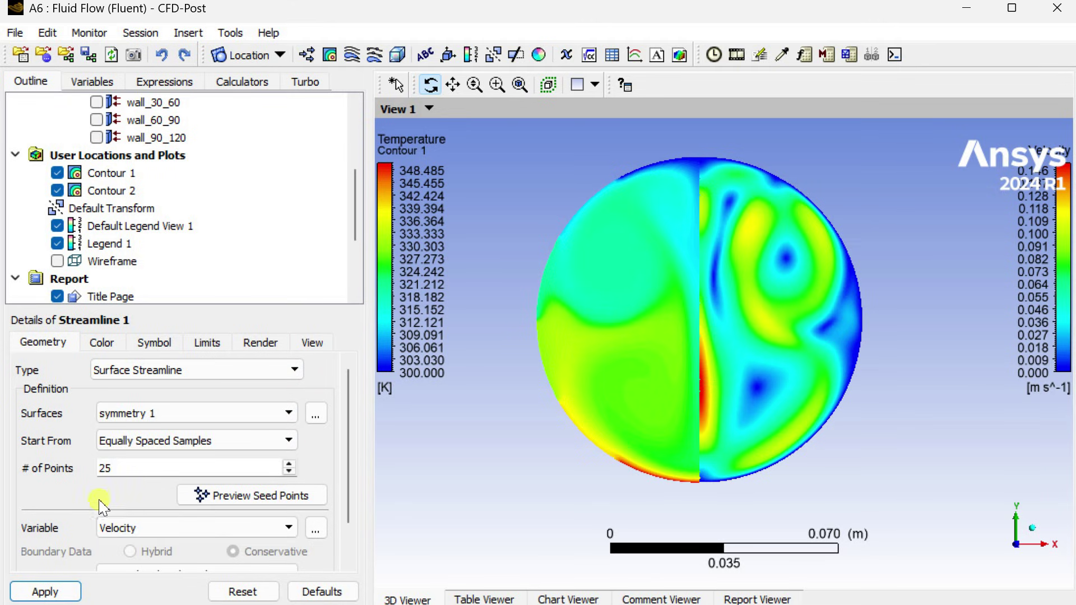
click(48, 594)
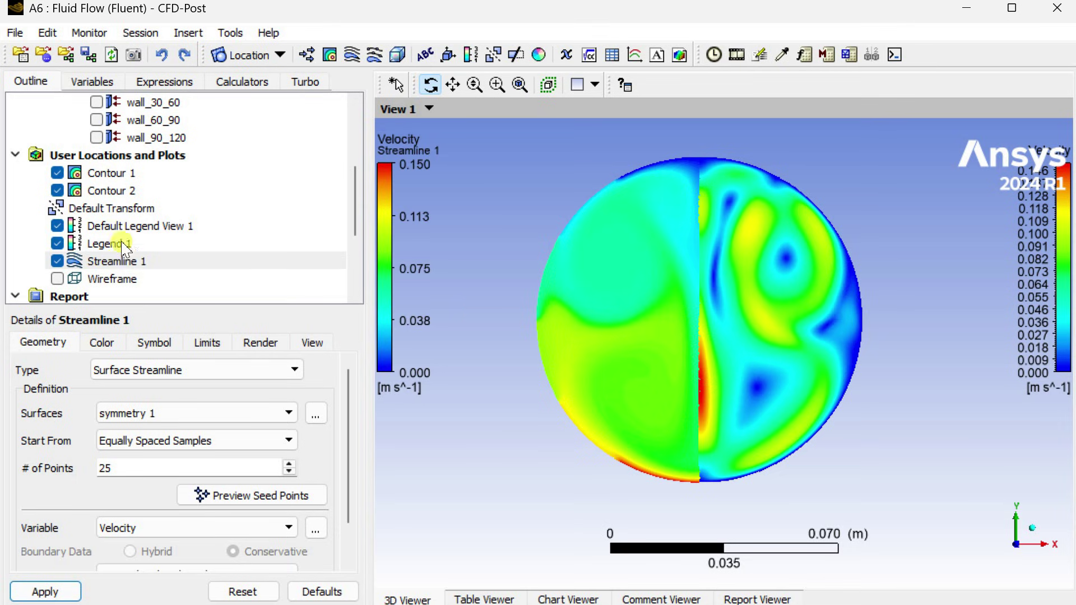
click(57, 172)
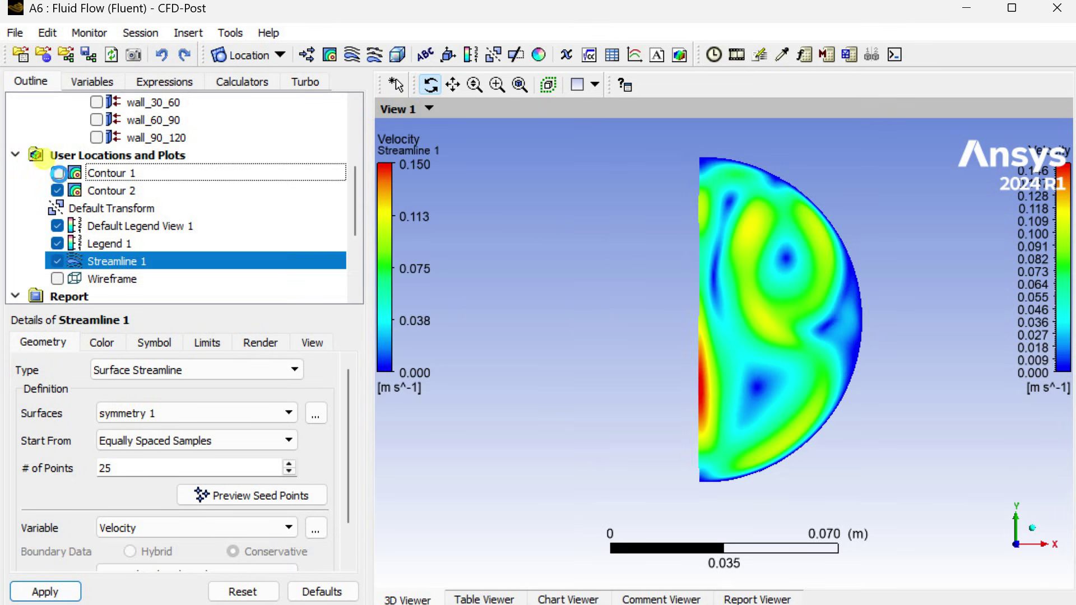
Hide Contour 1 and mirror Streamline 1 across the YZ plane to fill the left half.
click(120, 263)
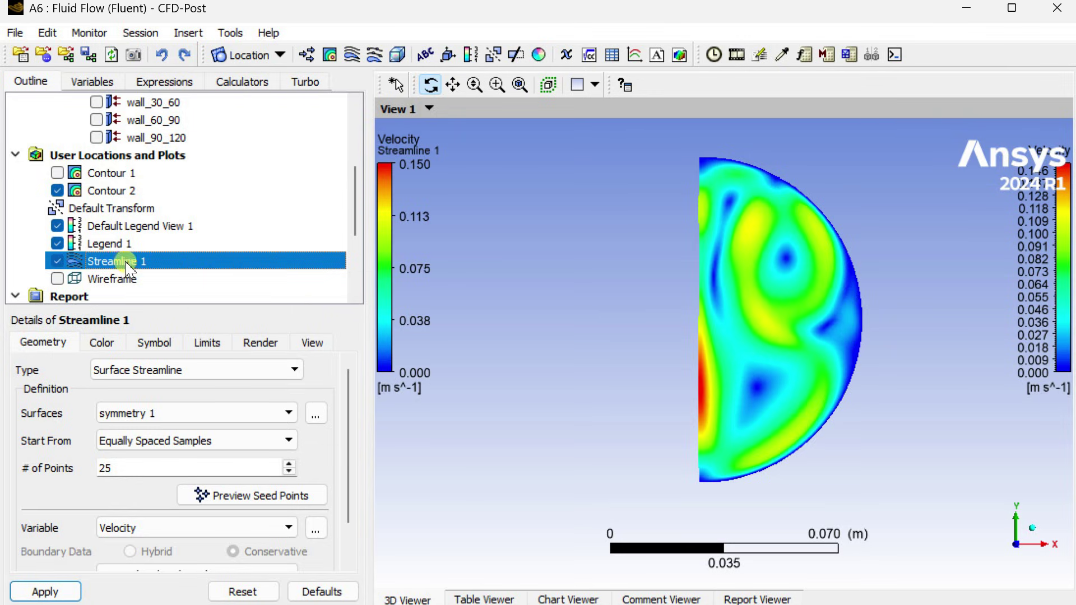
click(259, 343)
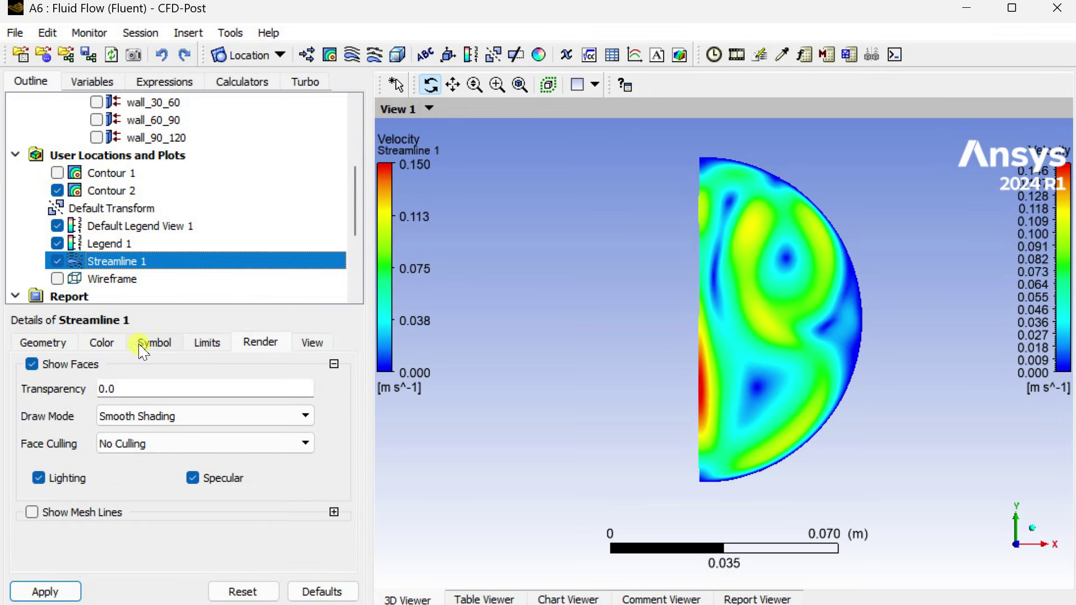
click(312, 343)
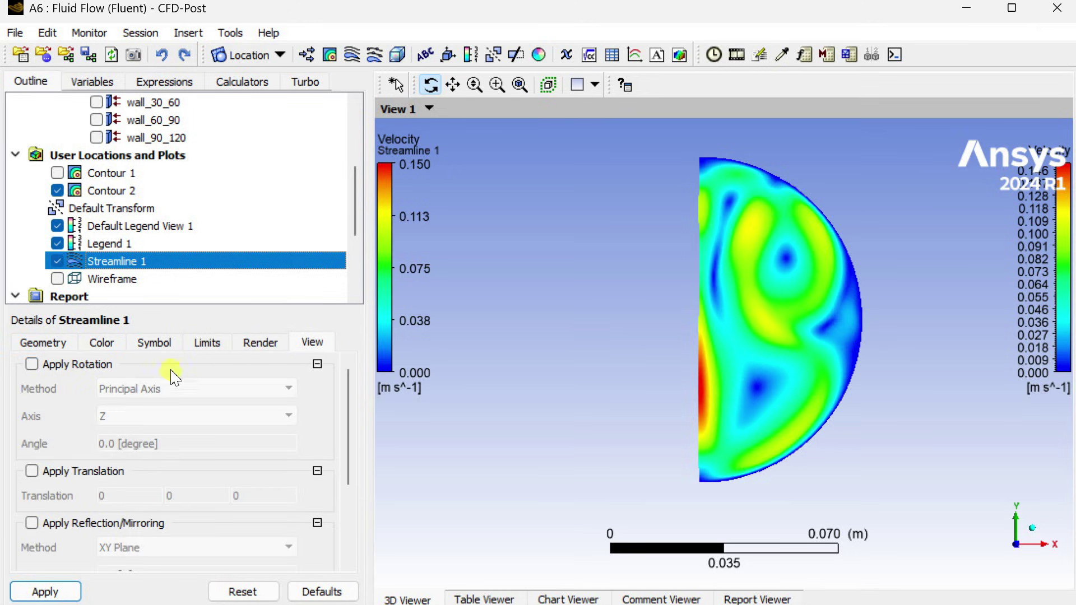
click(44, 523)
click(124, 549)
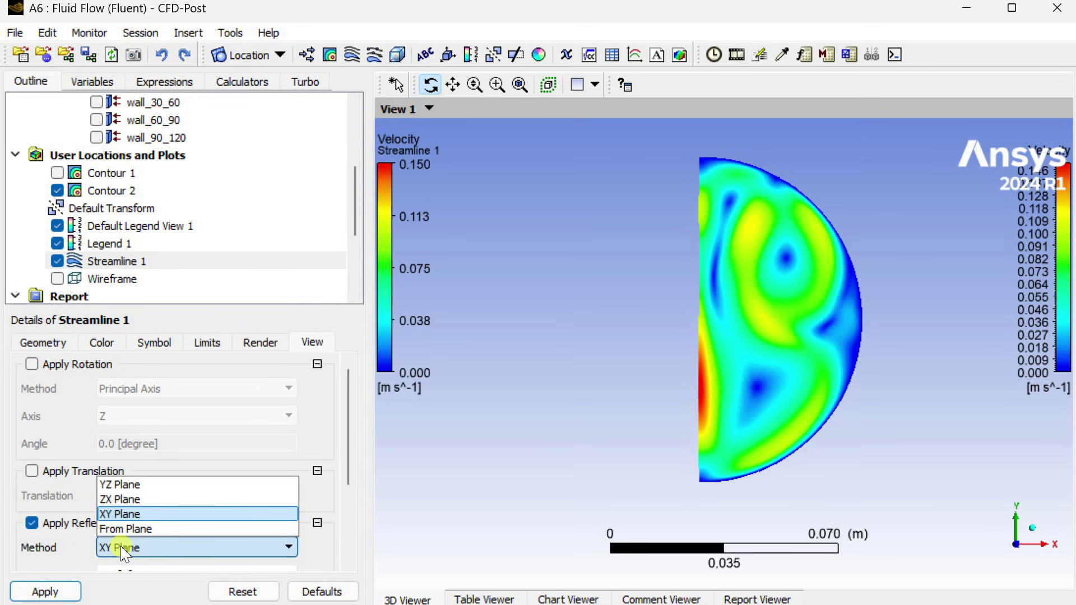
click(135, 484)
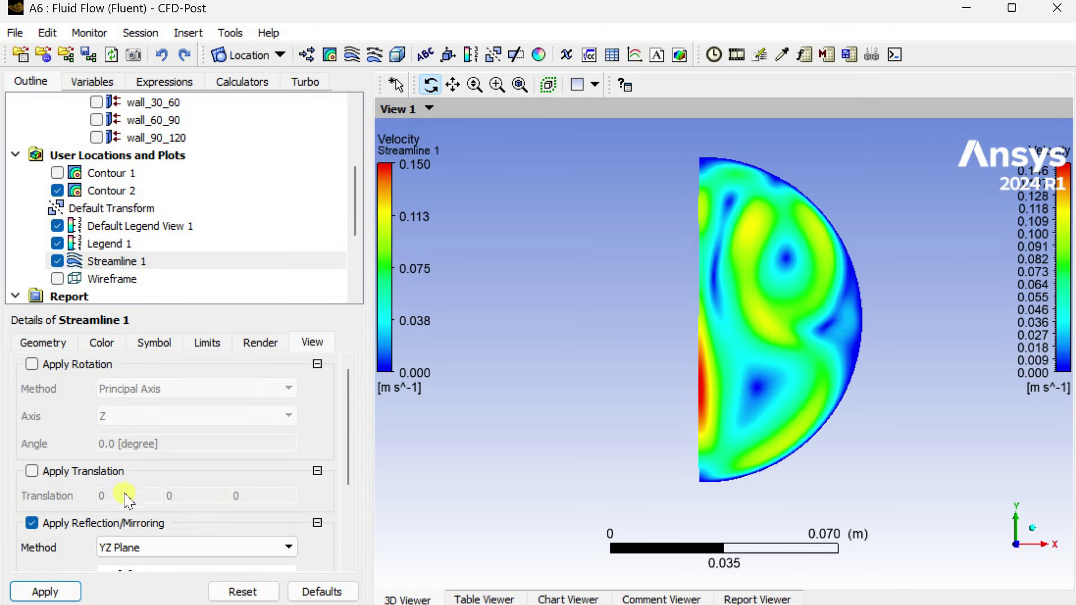
click(77, 592)
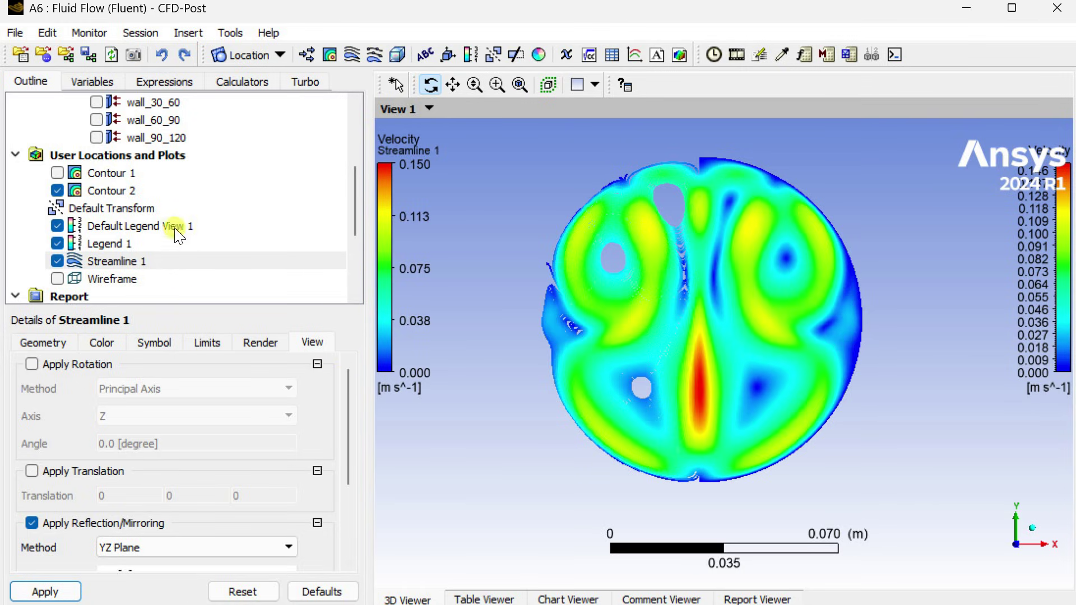
click(126, 264)
Give Default Legend View 1 15 value ticks, running from 0.150 down to 0.000.
click(127, 225)
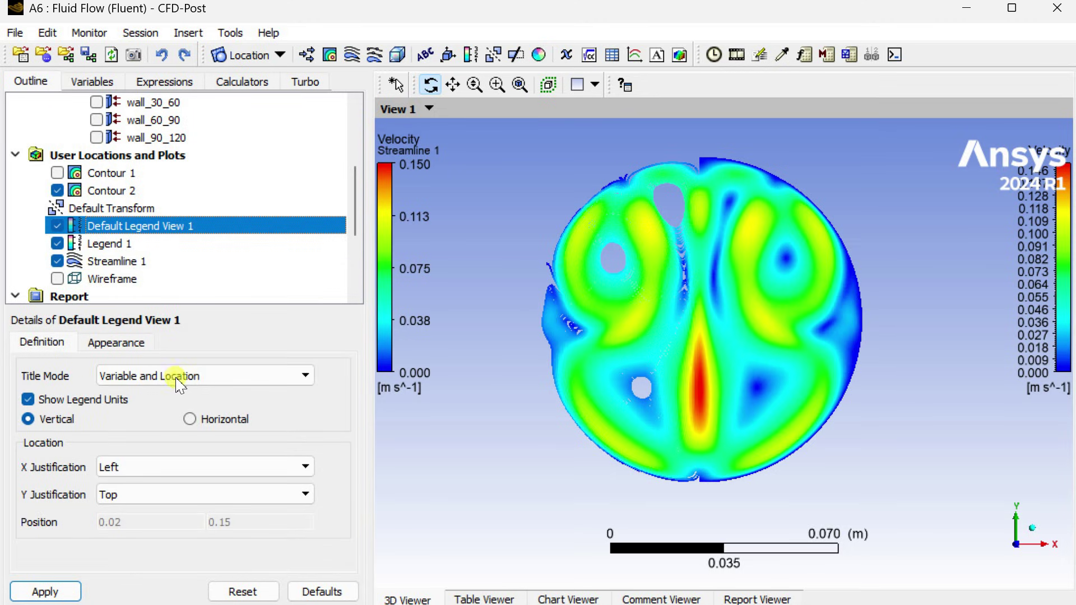
click(121, 345)
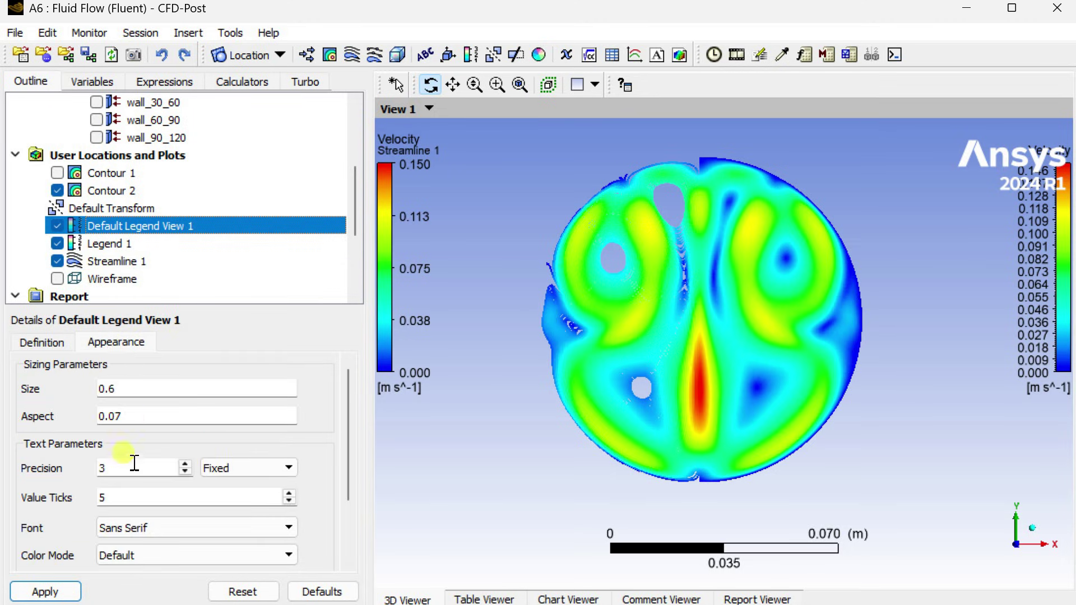
drag(132, 469, 67, 476)
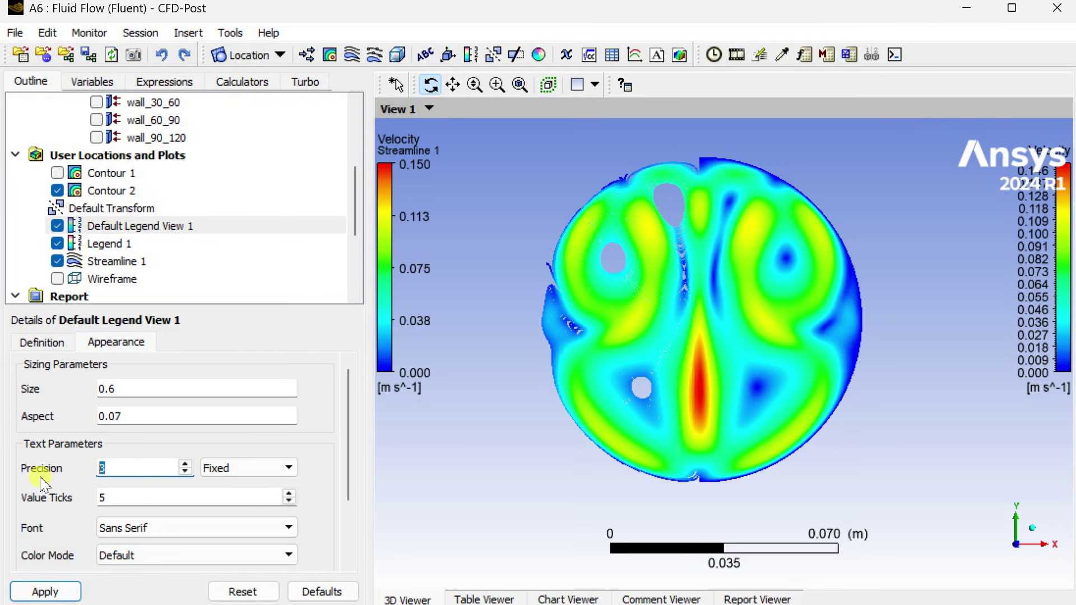
drag(121, 504, 75, 503)
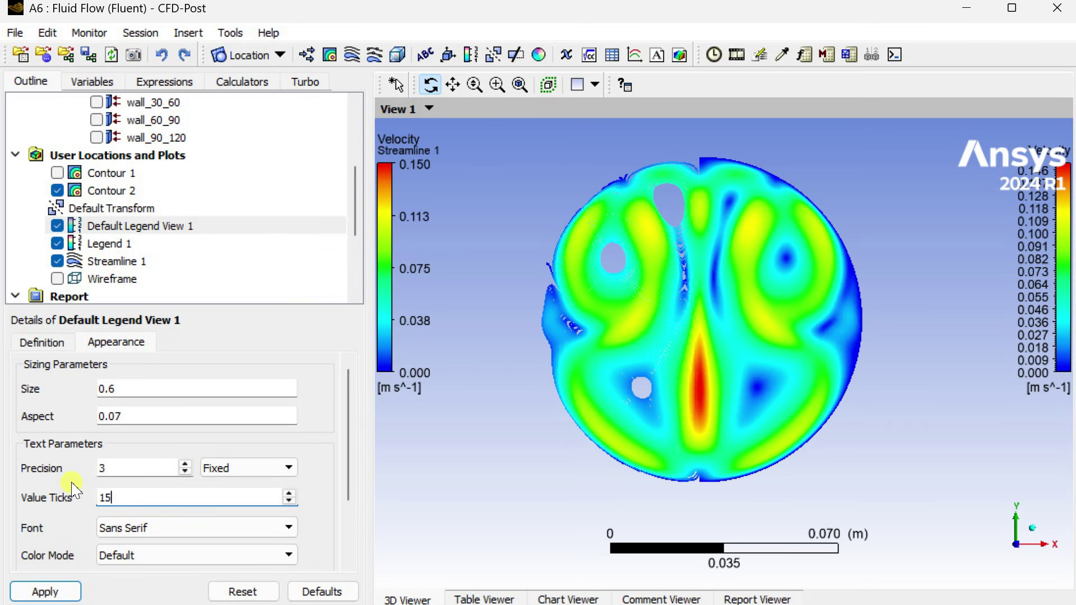
click(66, 589)
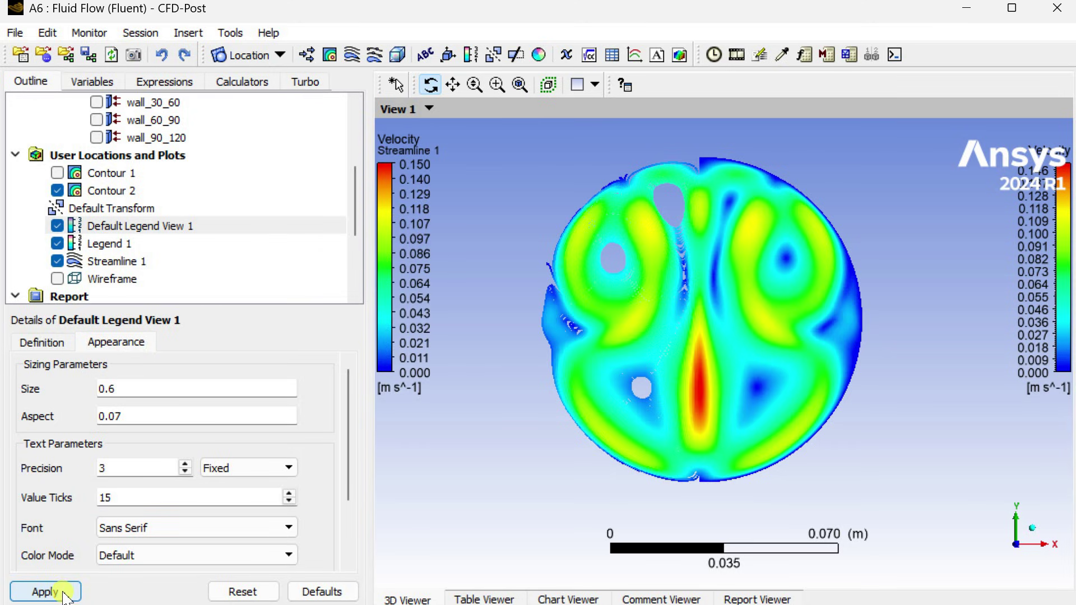
click(413, 143)
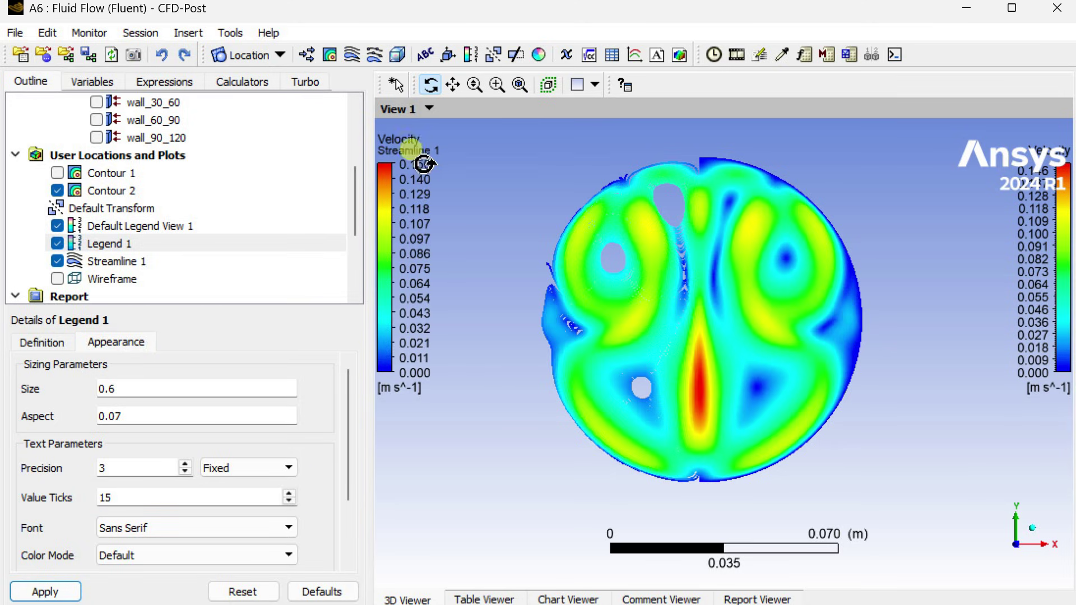
click(134, 54)
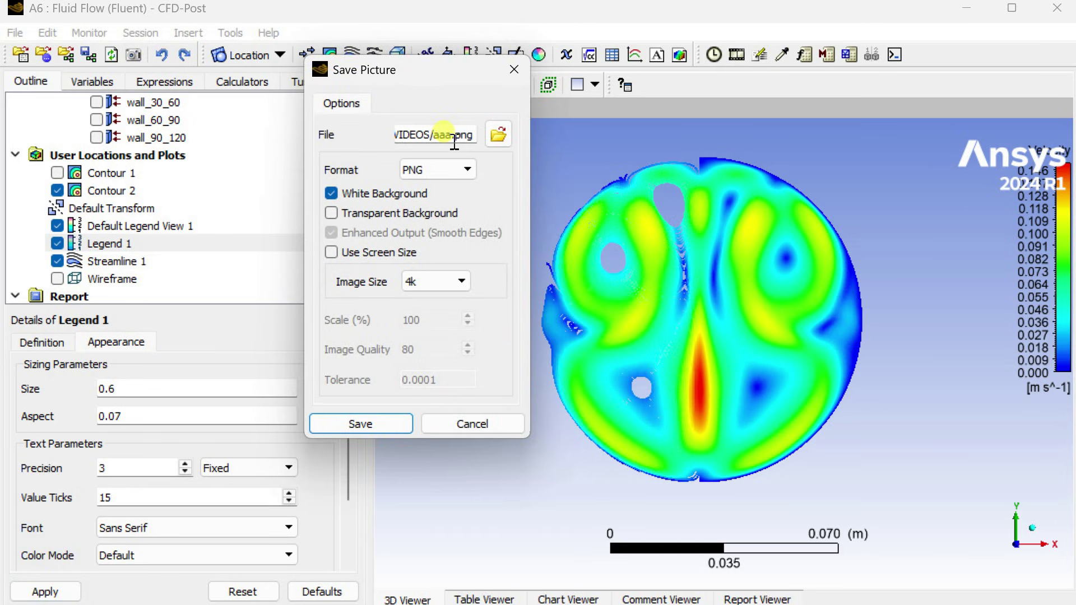
Save the 4K picture under the new file name aaa2.png.
click(453, 137)
text(2)
click(376, 424)
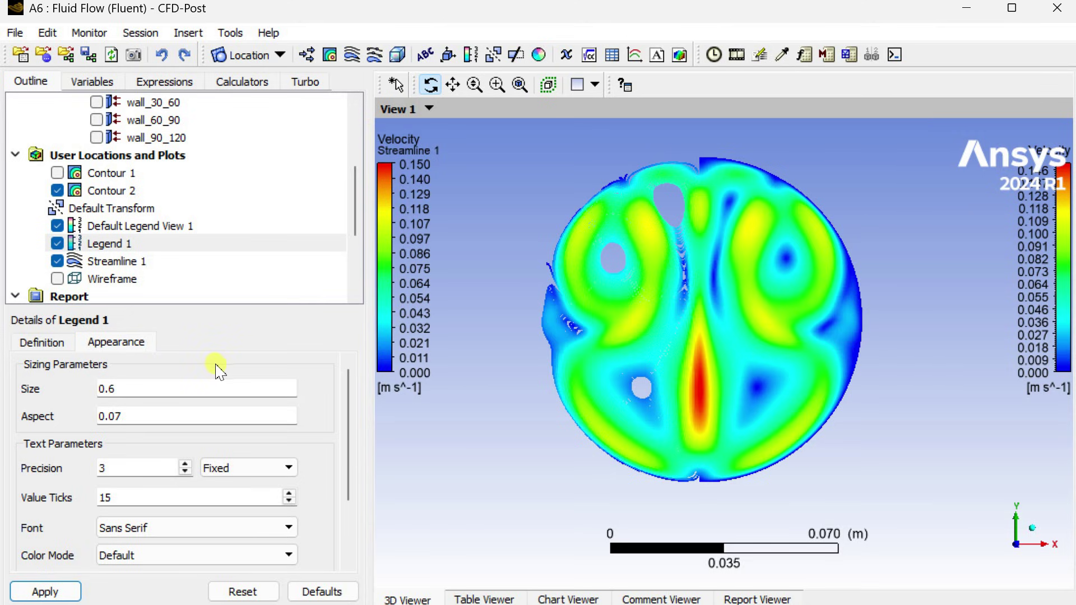
click(136, 228)
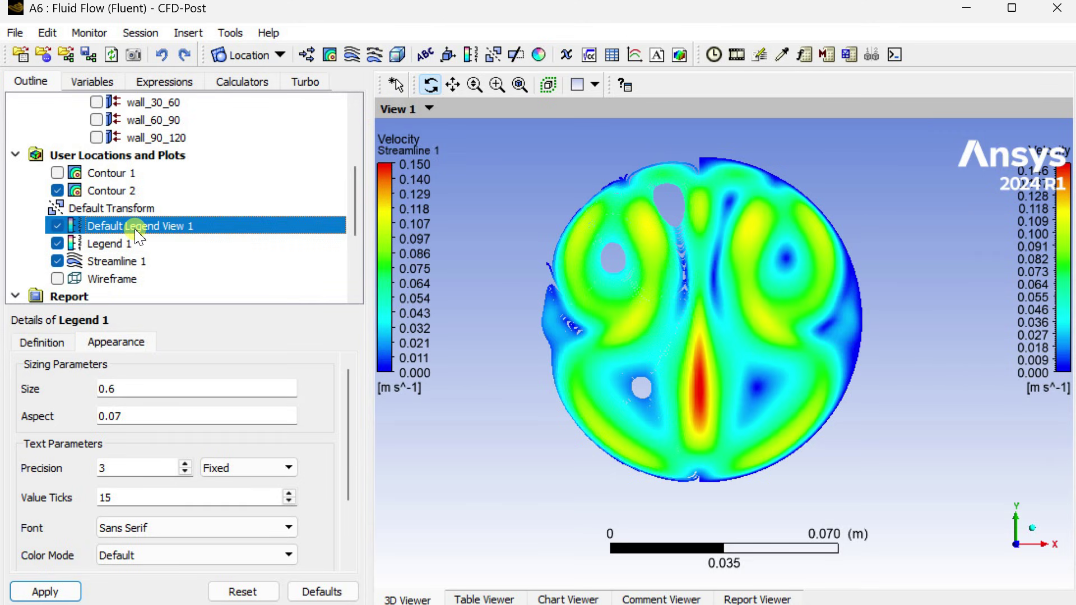
click(46, 343)
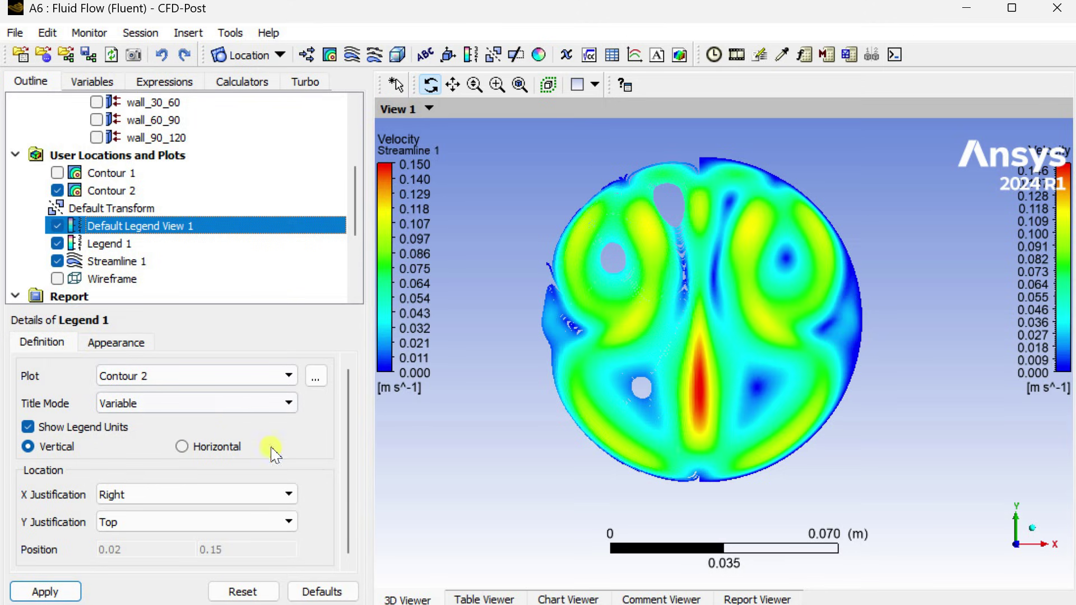
drag(355, 463, 350, 498)
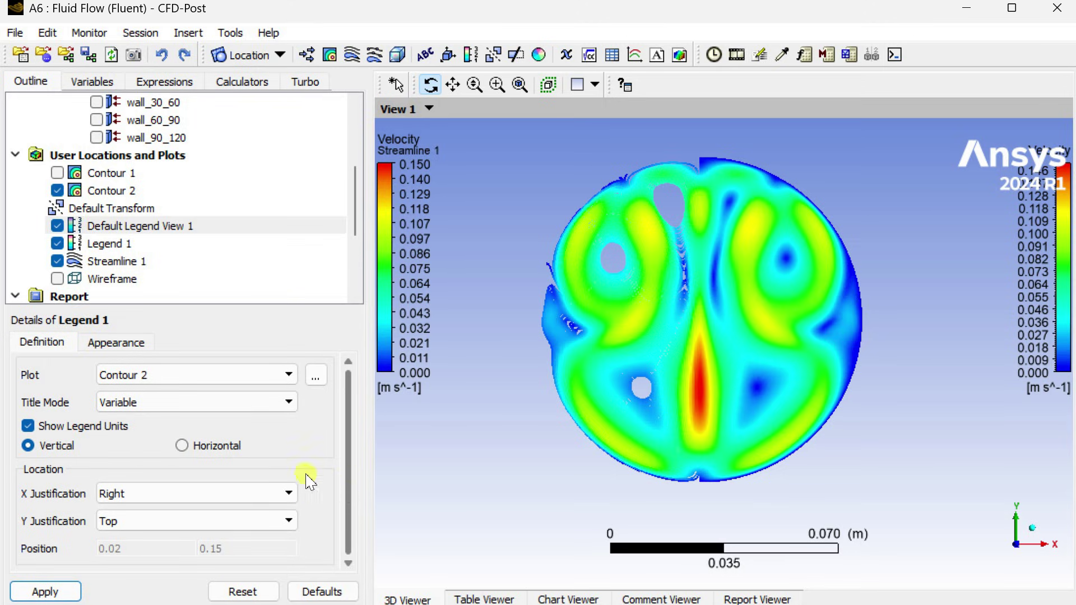
click(260, 404)
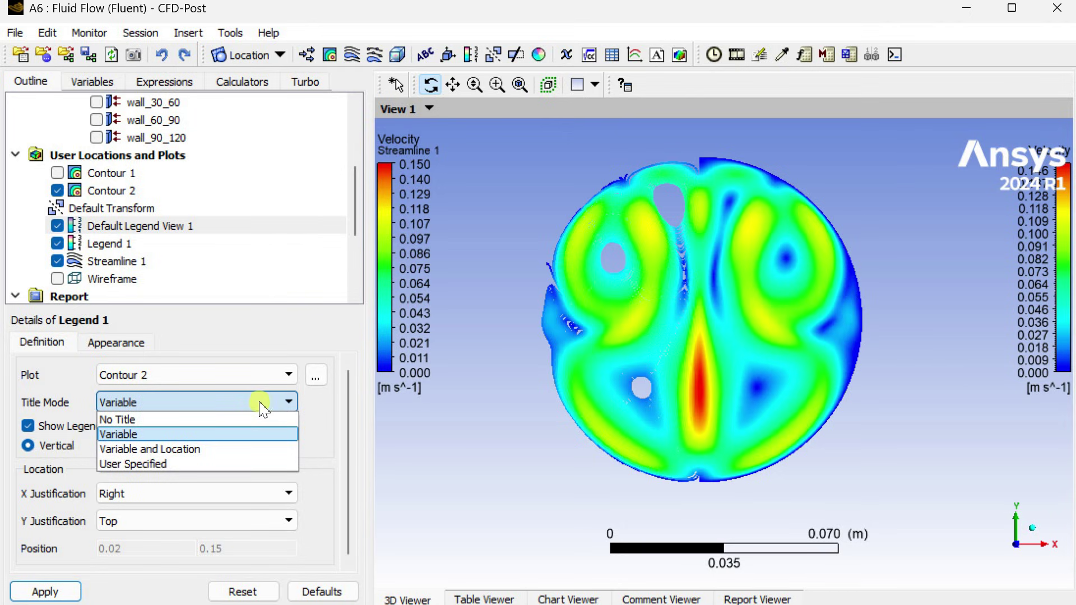
click(262, 407)
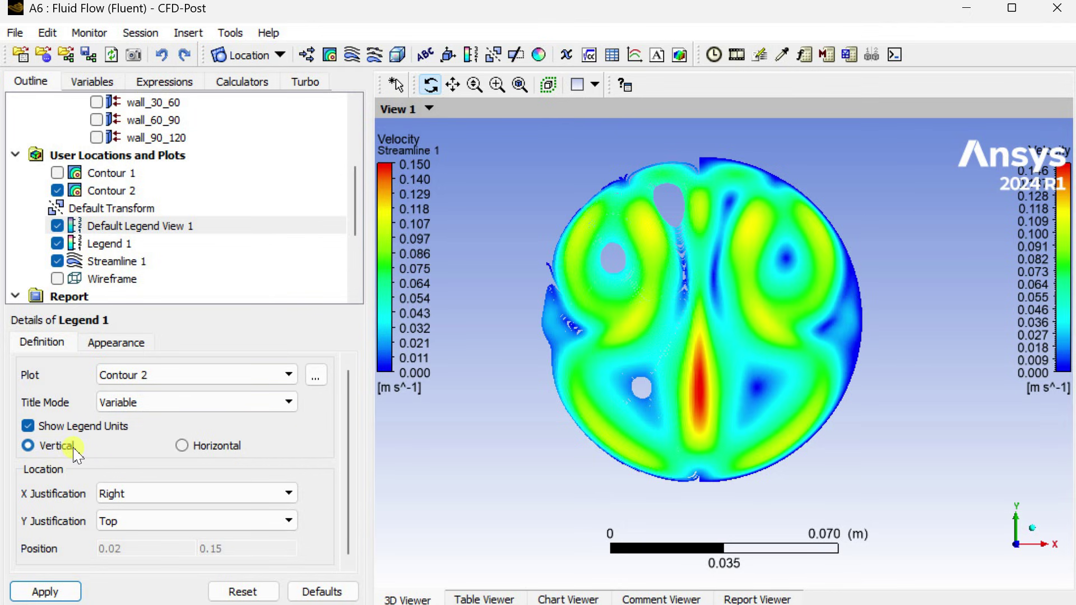